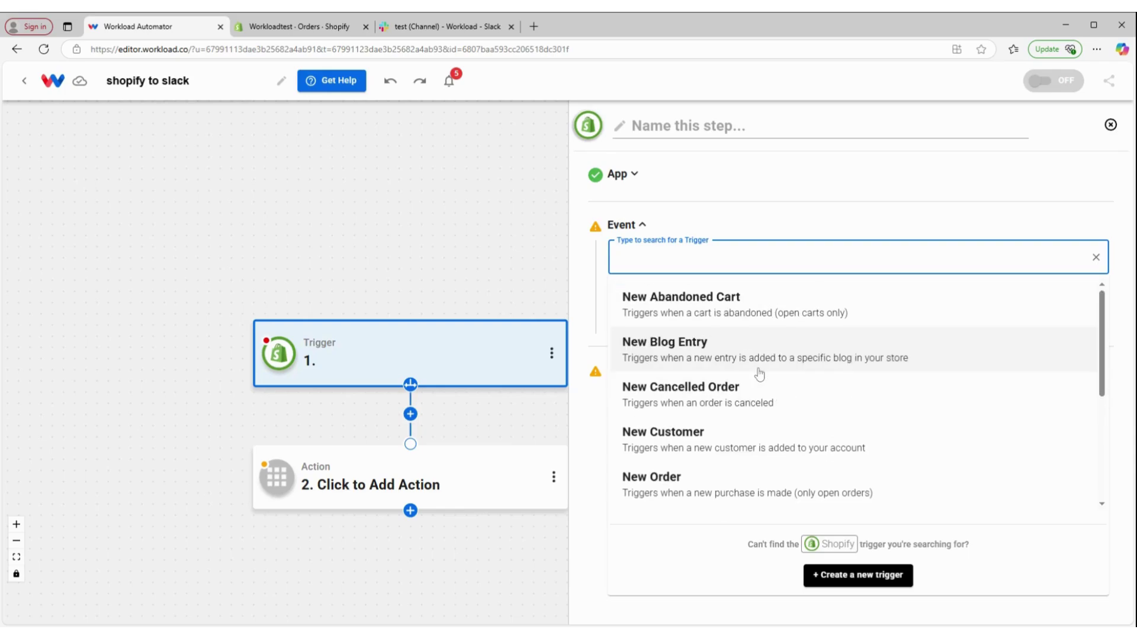
Set the Shopify trigger event to New Paid Order using the connected Workloadtest account, and test the trigger
scroll(760, 374, down, 5)
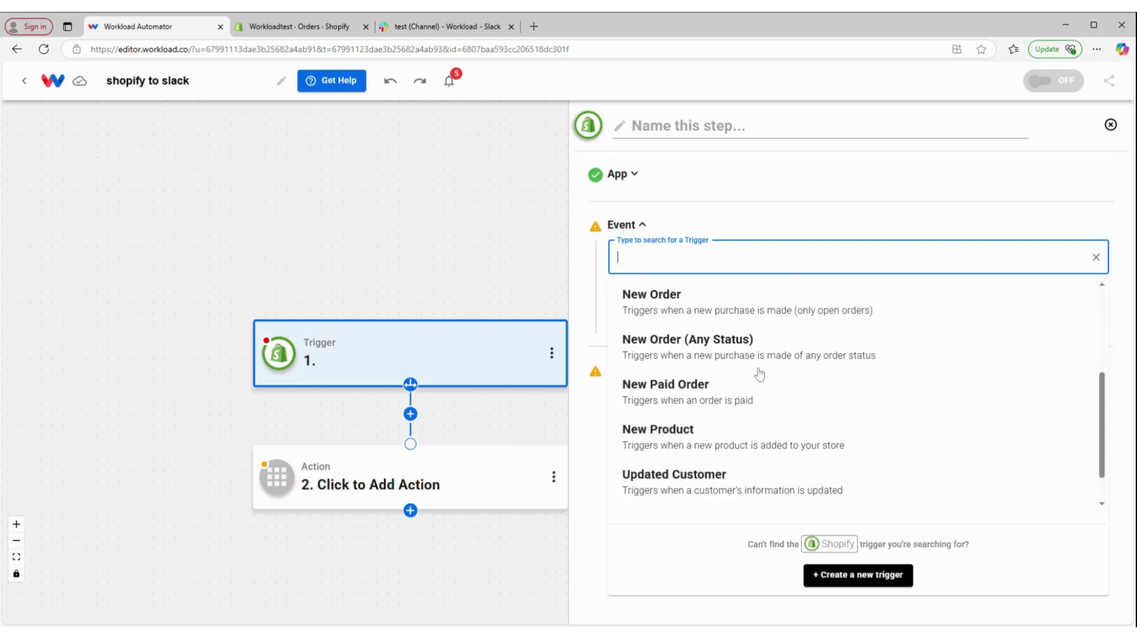
click(738, 393)
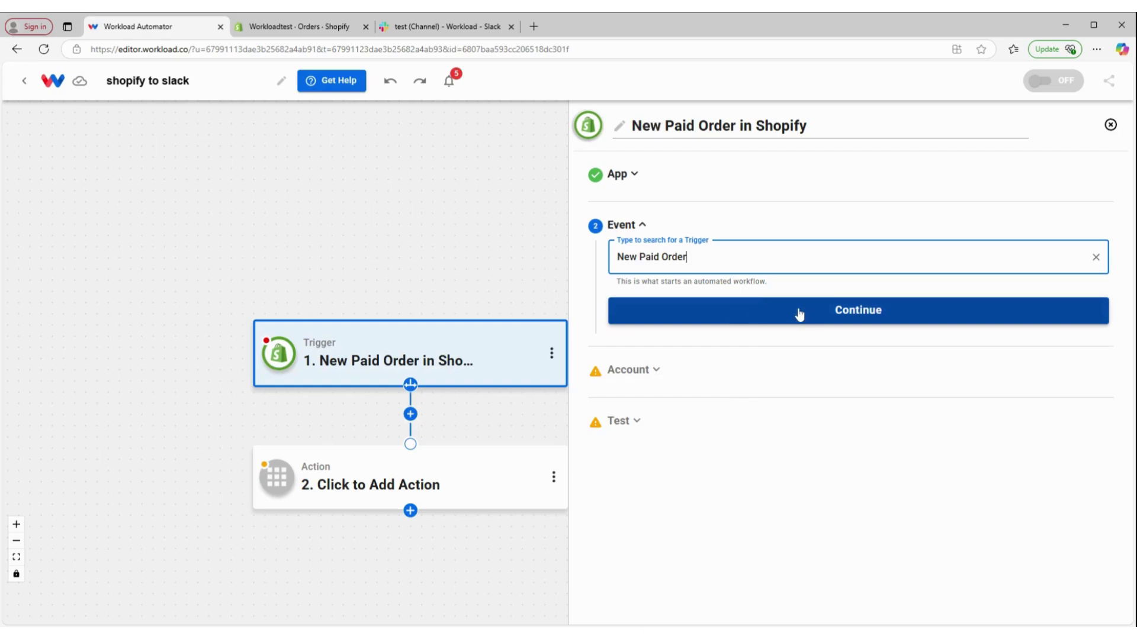
click(809, 312)
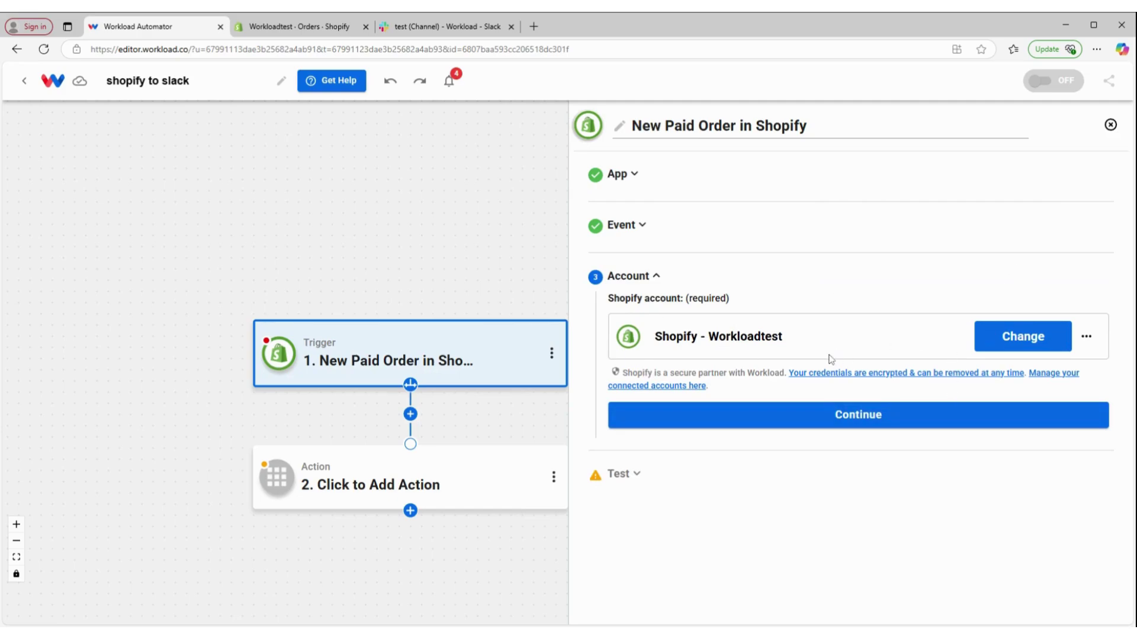
click(878, 419)
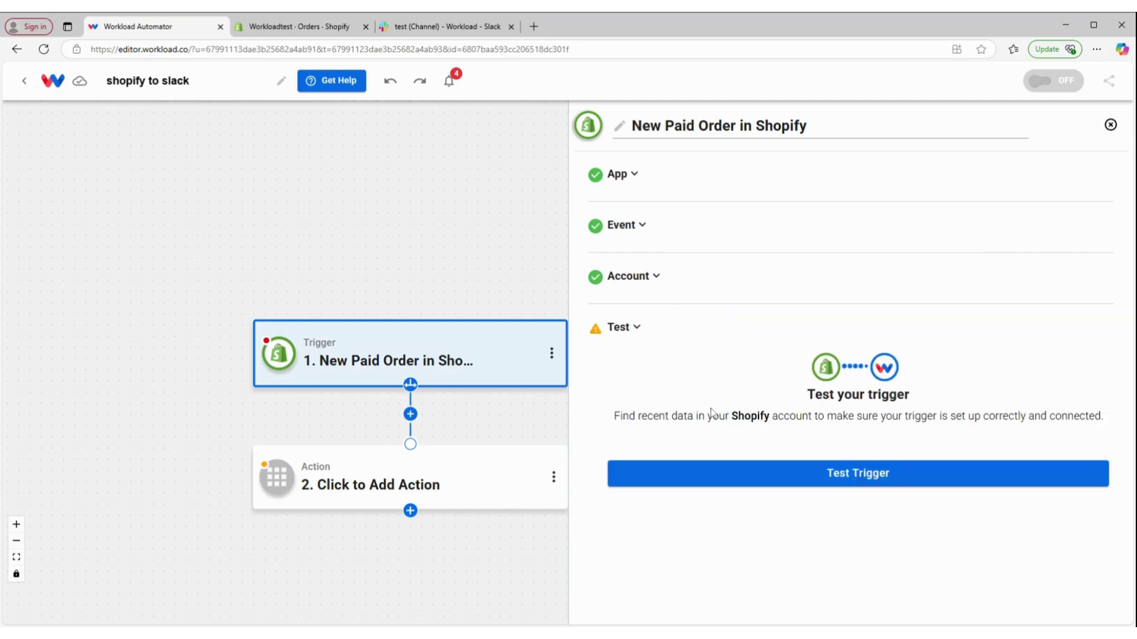
click(816, 475)
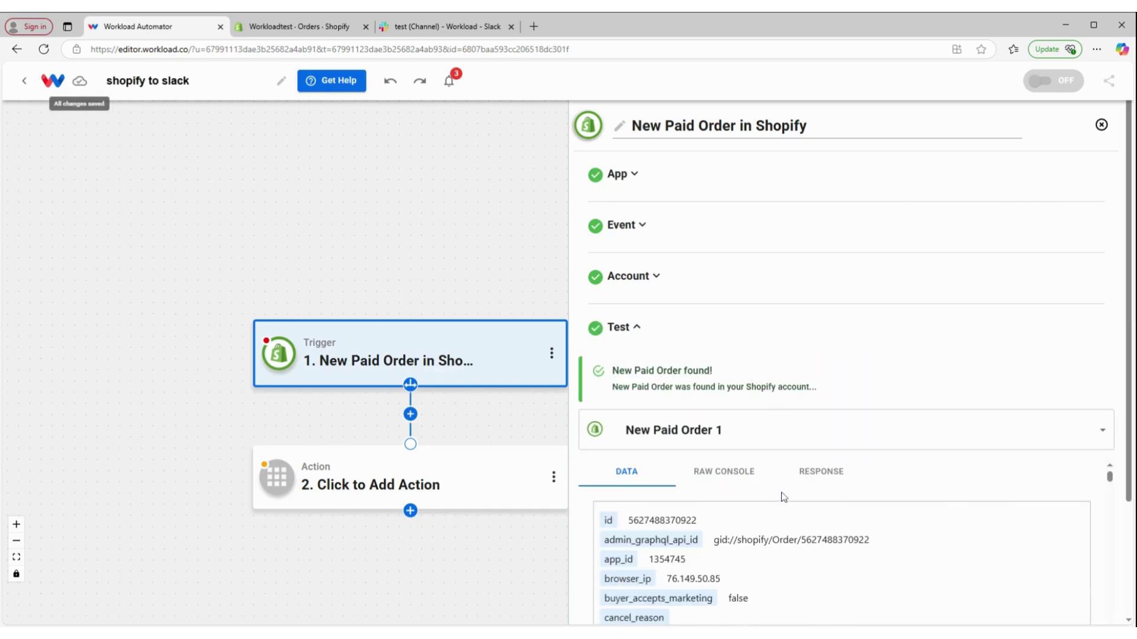
Examine the sample paid order's fields in both the formatted data and the raw console output
scroll(783, 494, down, 6)
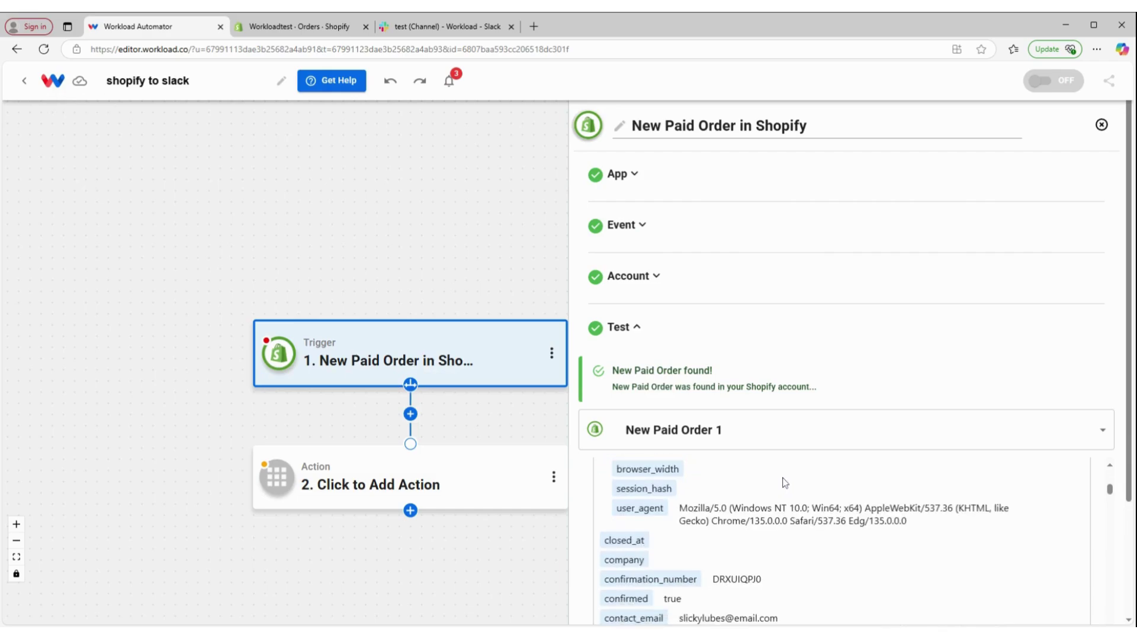
scroll(784, 483, down, 2)
scroll(784, 483, down, 4)
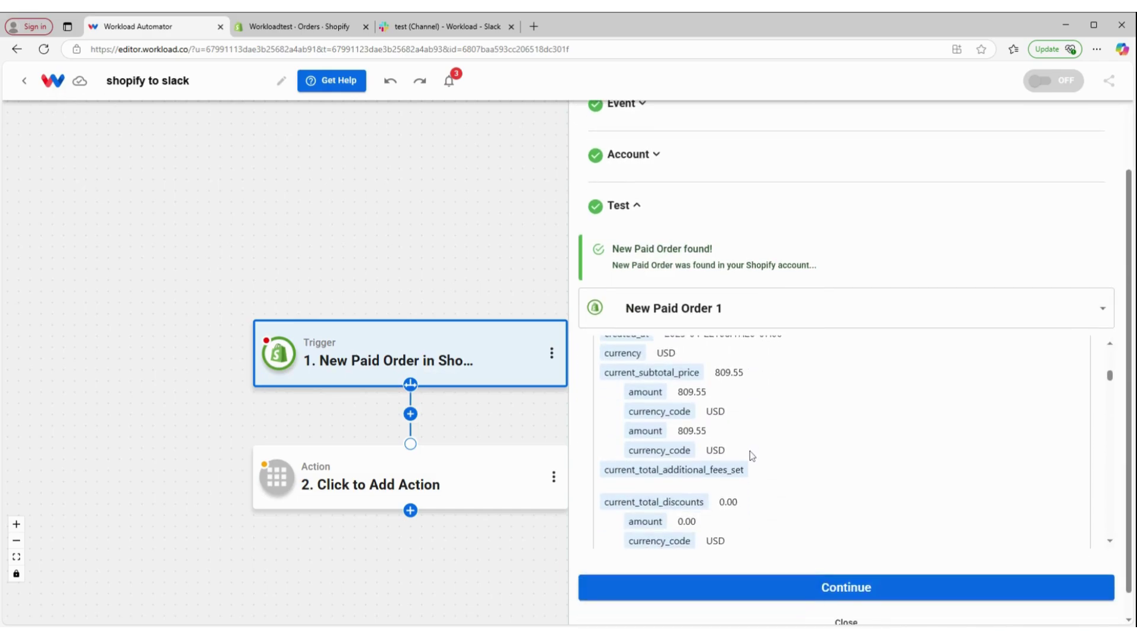
scroll(750, 453, up, 4)
scroll(749, 455, down, 5)
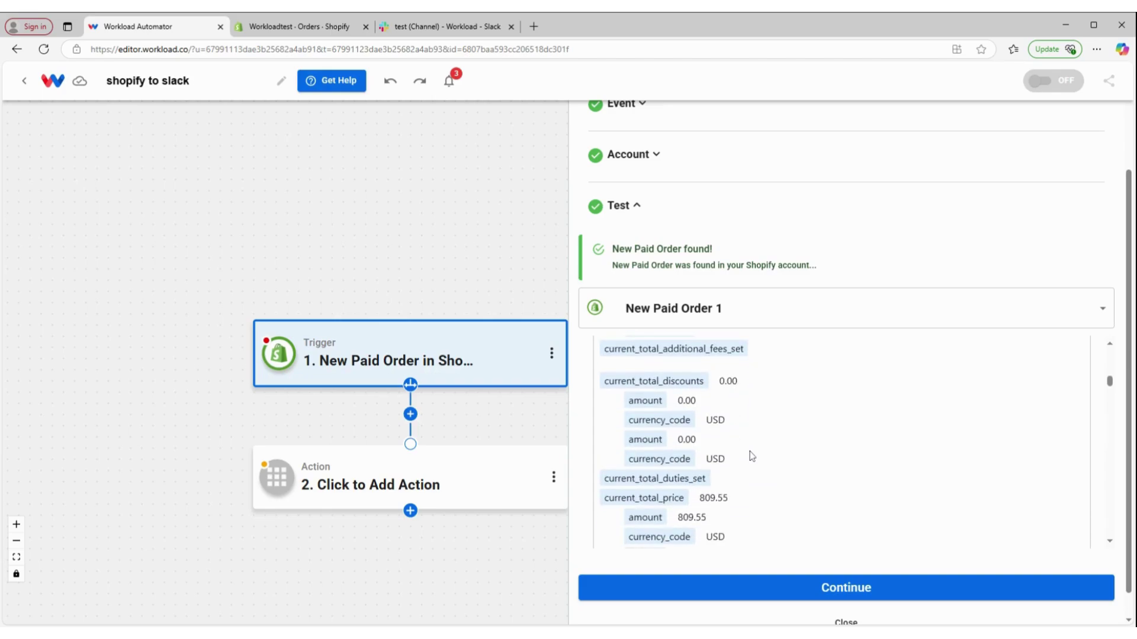
scroll(747, 454, up, 3)
scroll(738, 449, up, 1)
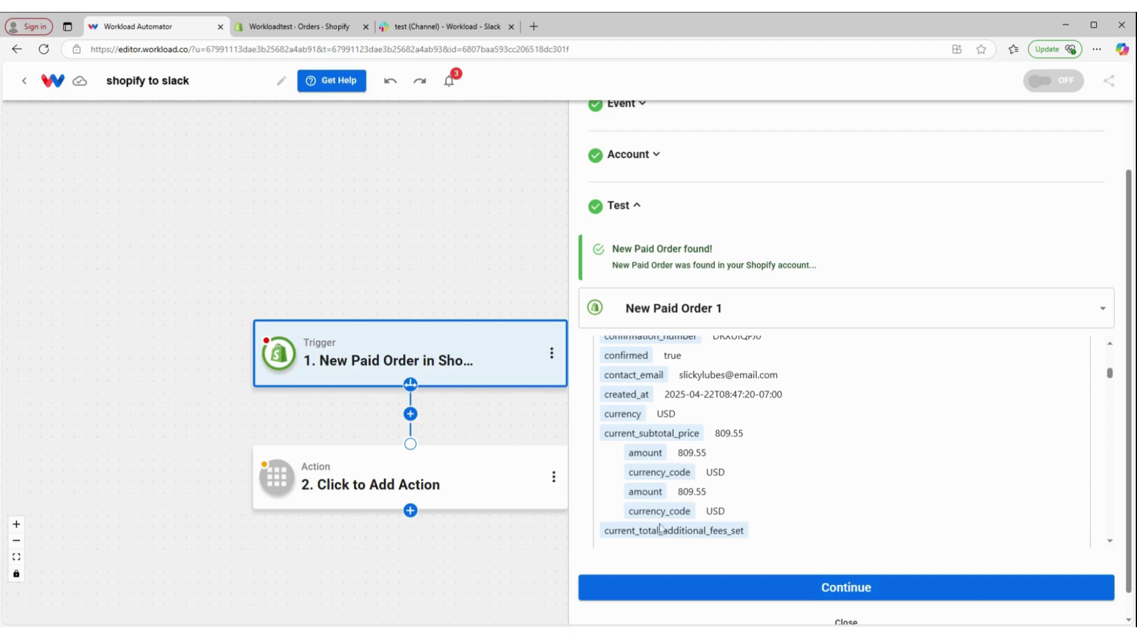
scroll(645, 445, up, 8)
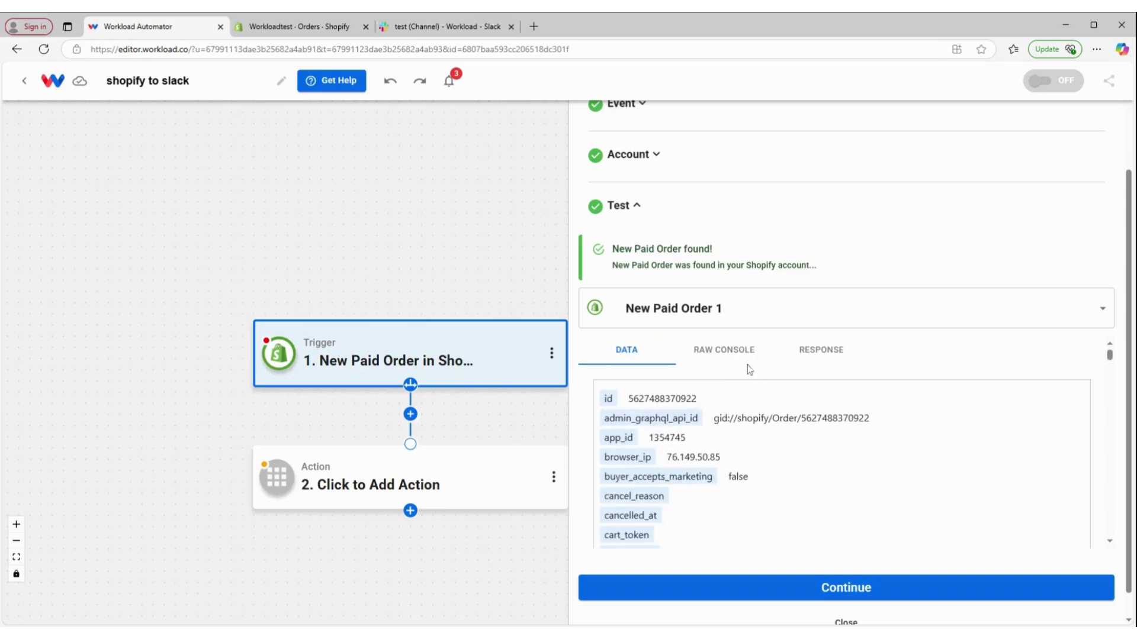
click(737, 352)
scroll(682, 473, down, 2)
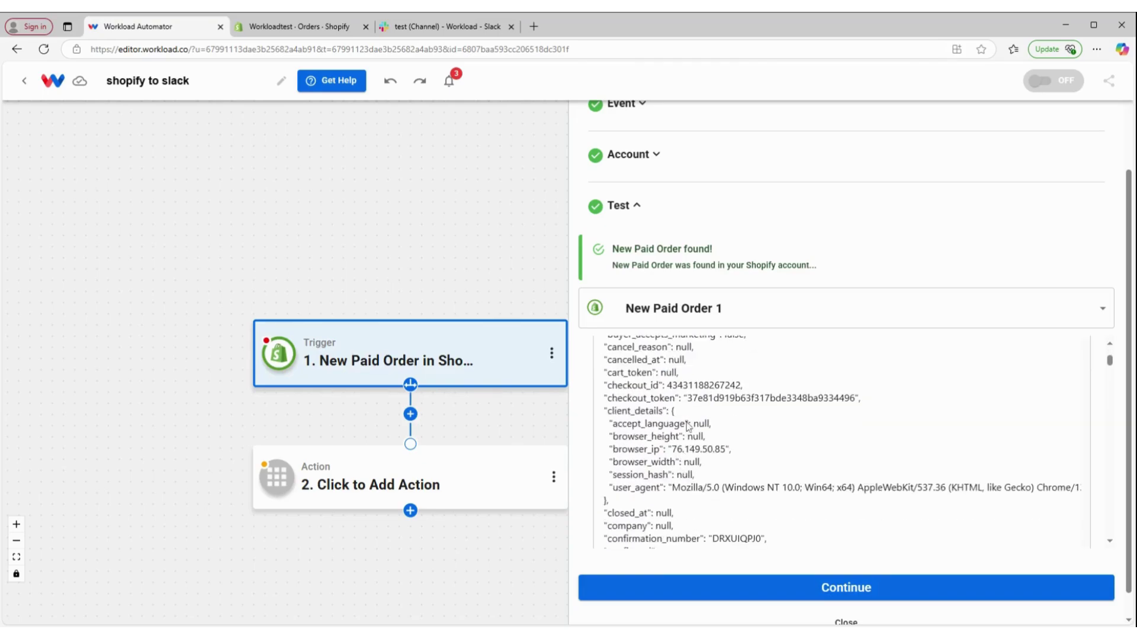
scroll(687, 427, down, 2)
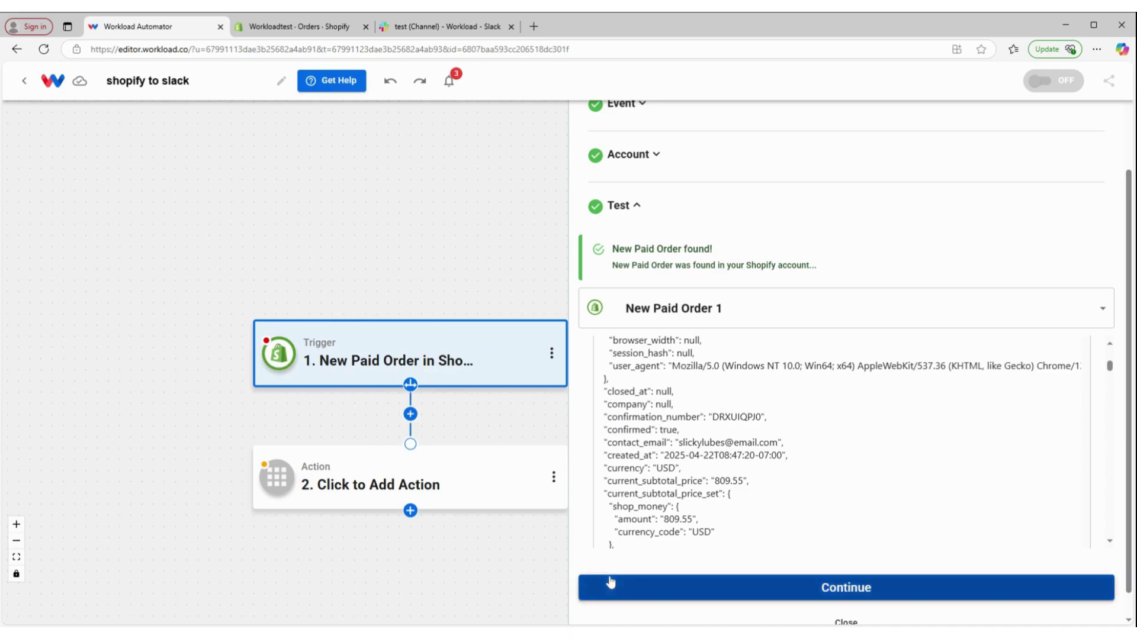
scroll(658, 465, down, 2)
scroll(659, 464, down, 4)
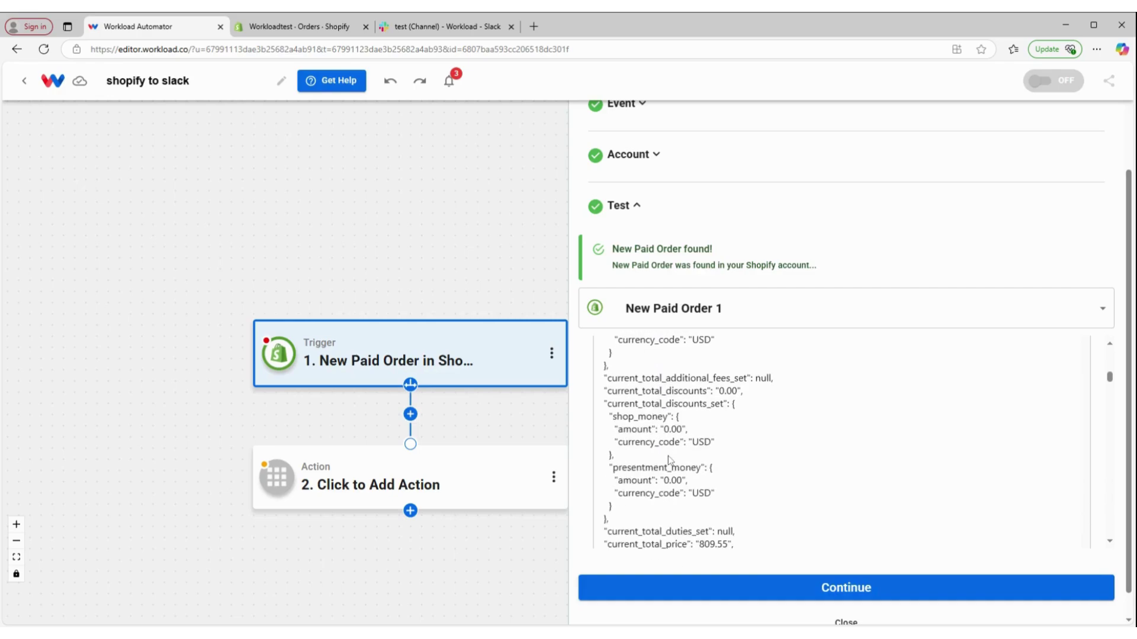
scroll(676, 454, down, 4)
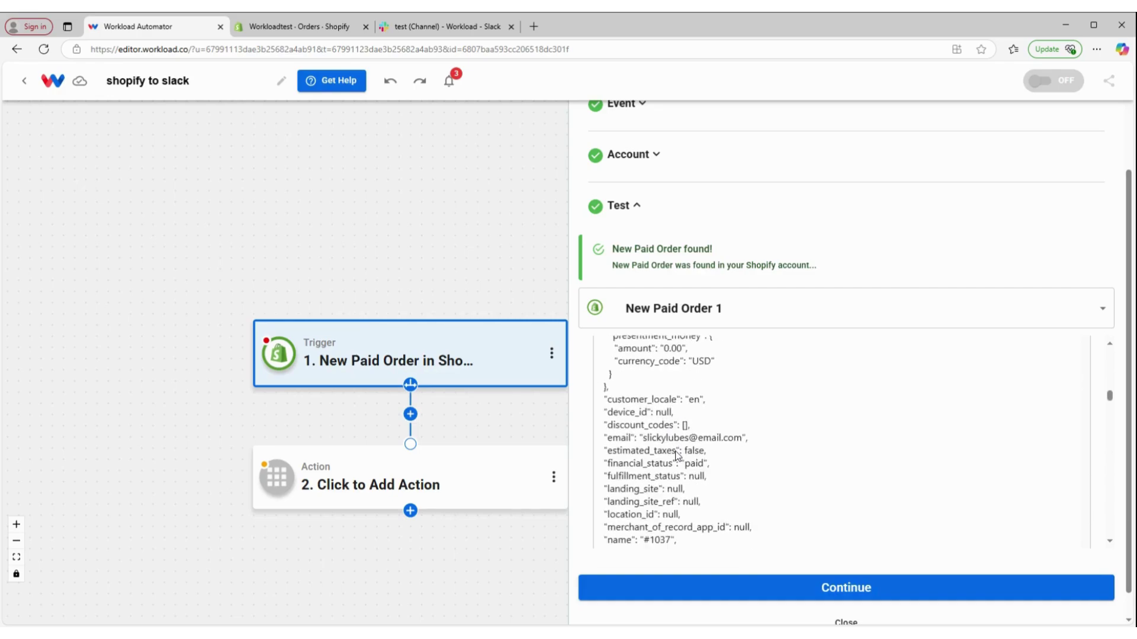
Accept the trigger test and set up the second step as AI Formatter by Workload with the Format Data event
click(965, 587)
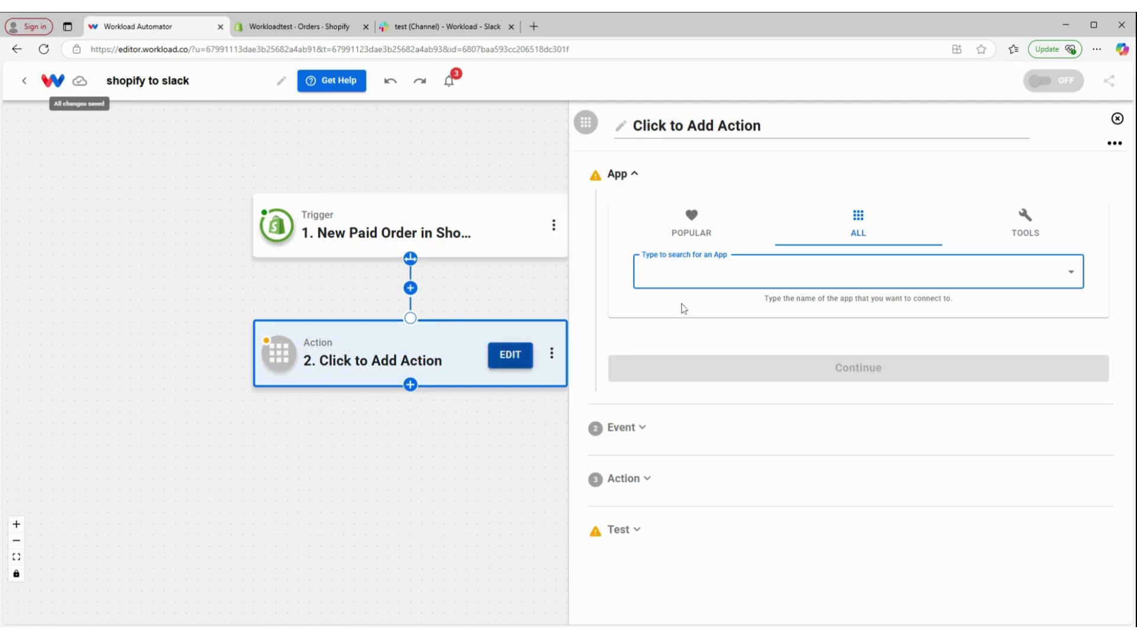
click(1025, 223)
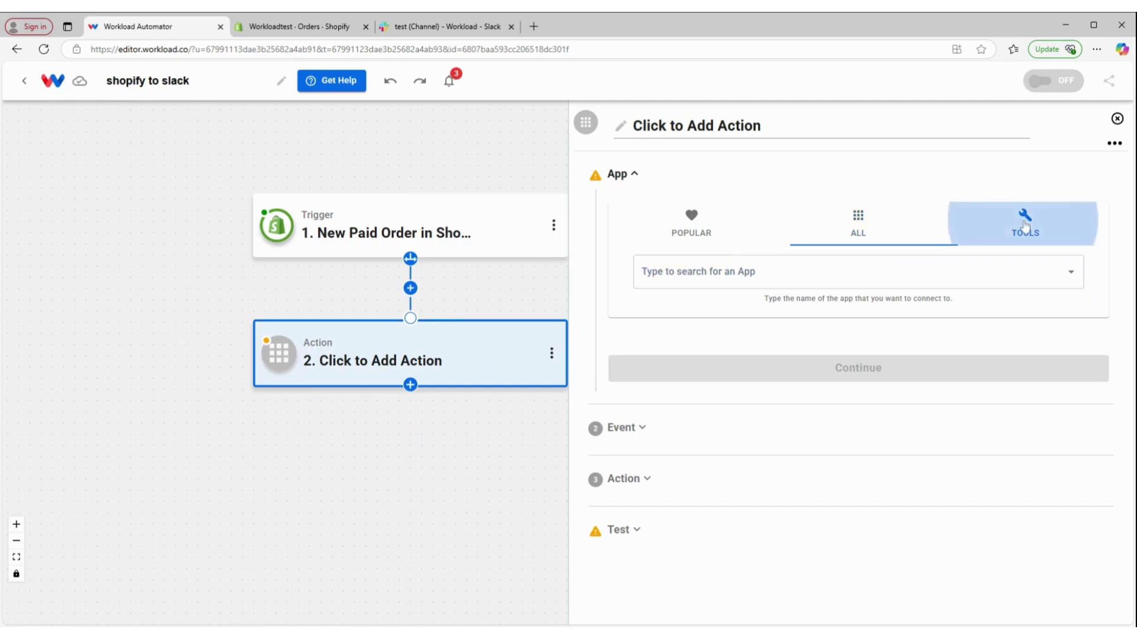
click(901, 260)
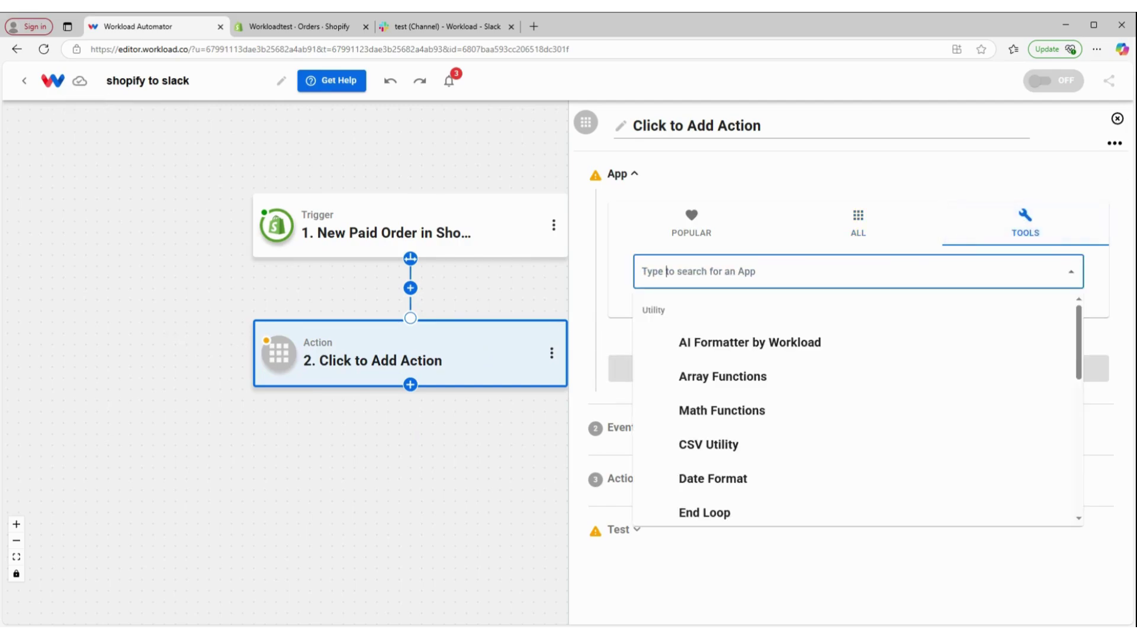
click(773, 343)
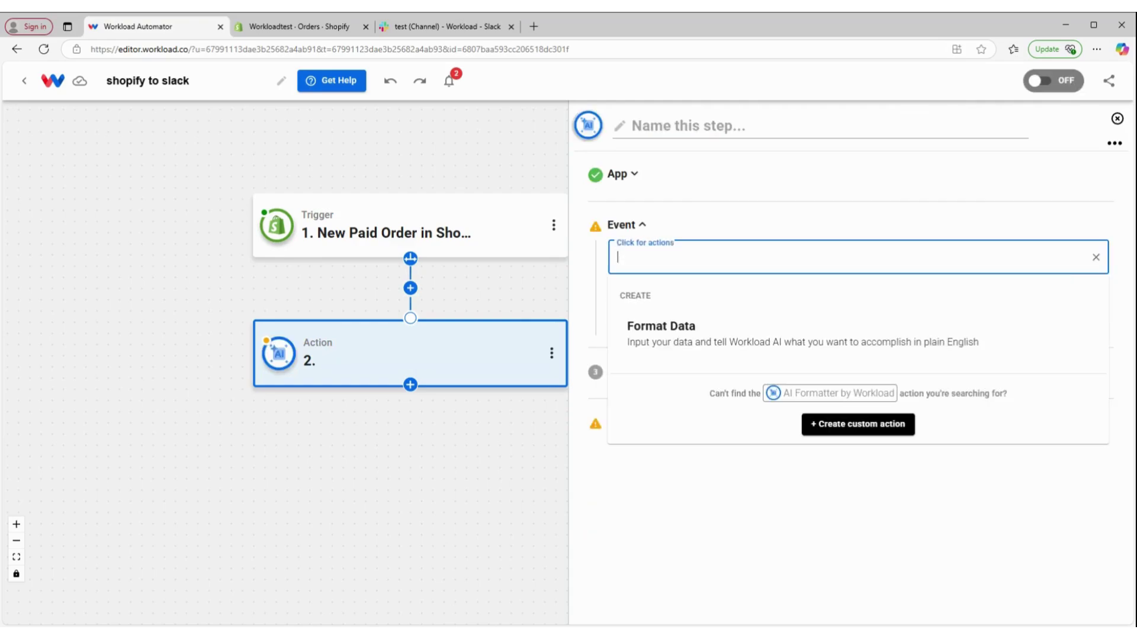
click(708, 340)
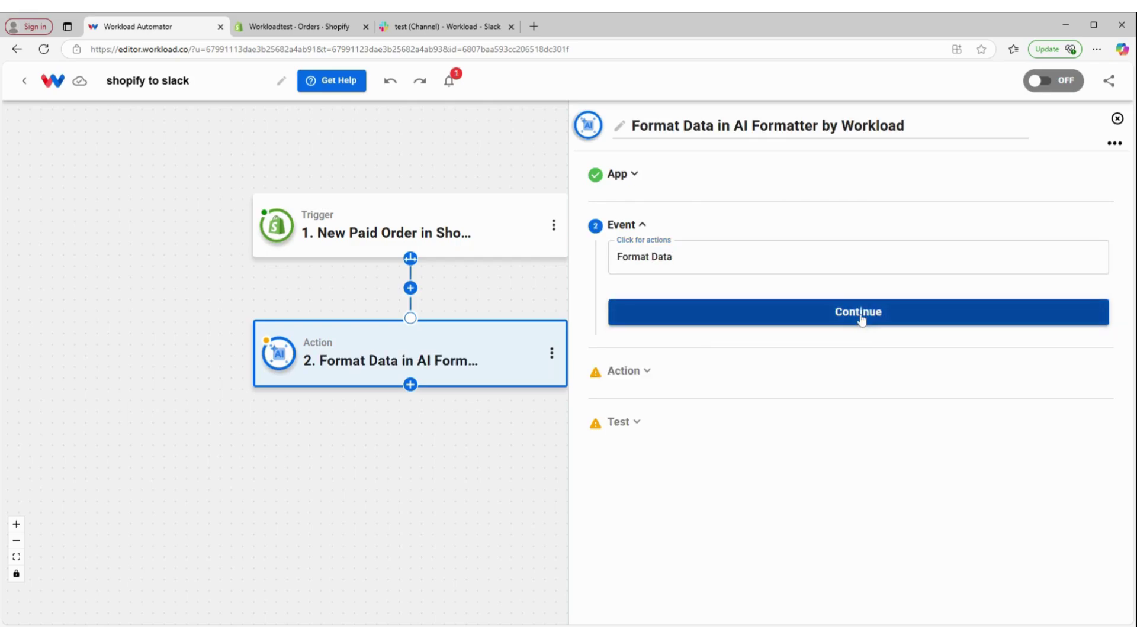
click(861, 320)
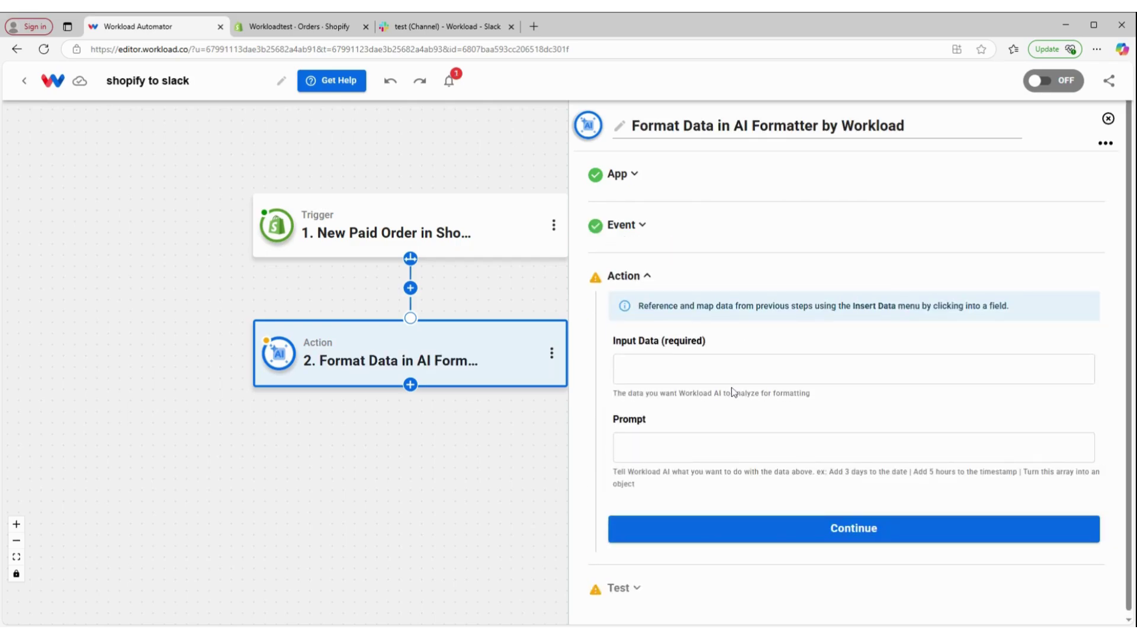
Map the whole billing_address object from the New Paid Order trigger into the formatter's Input Data
mouse_move(467, 223)
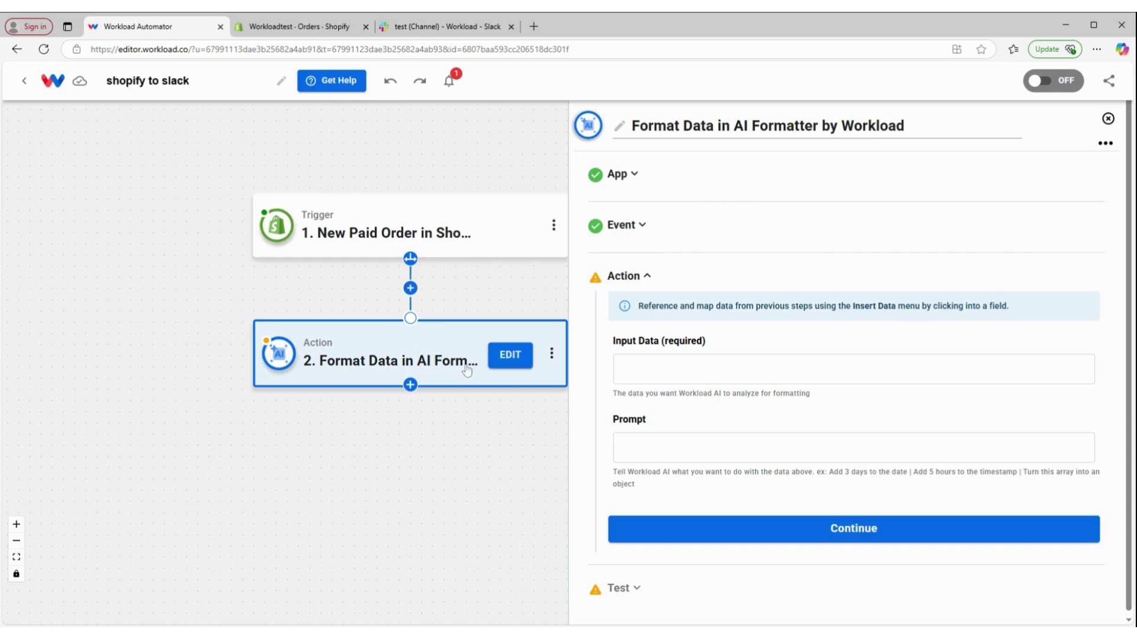
click(618, 369)
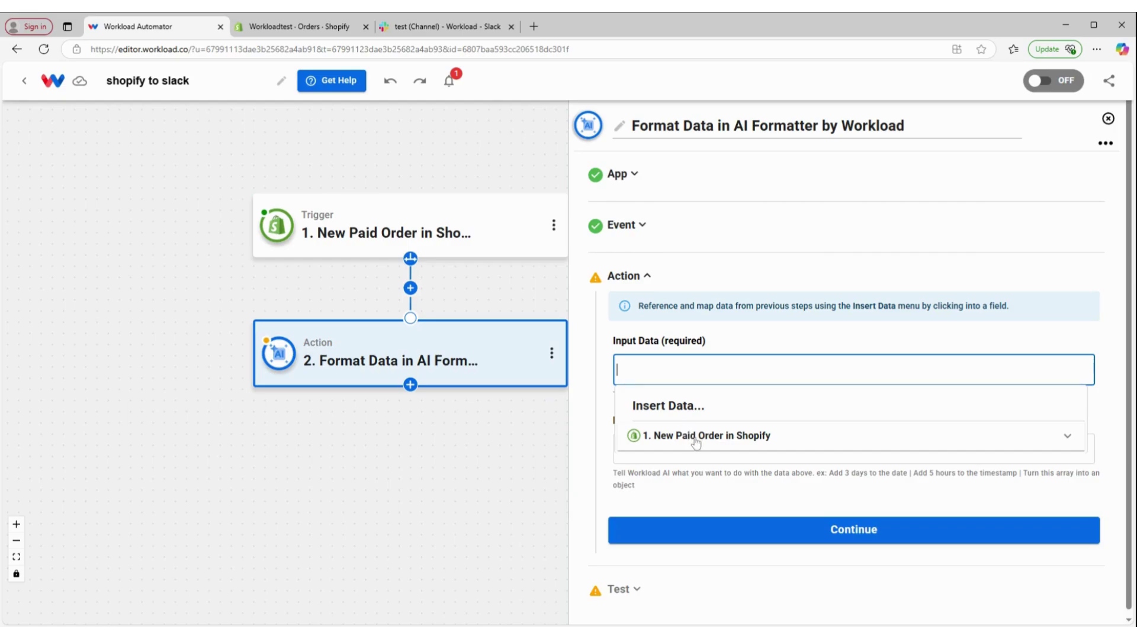
click(695, 438)
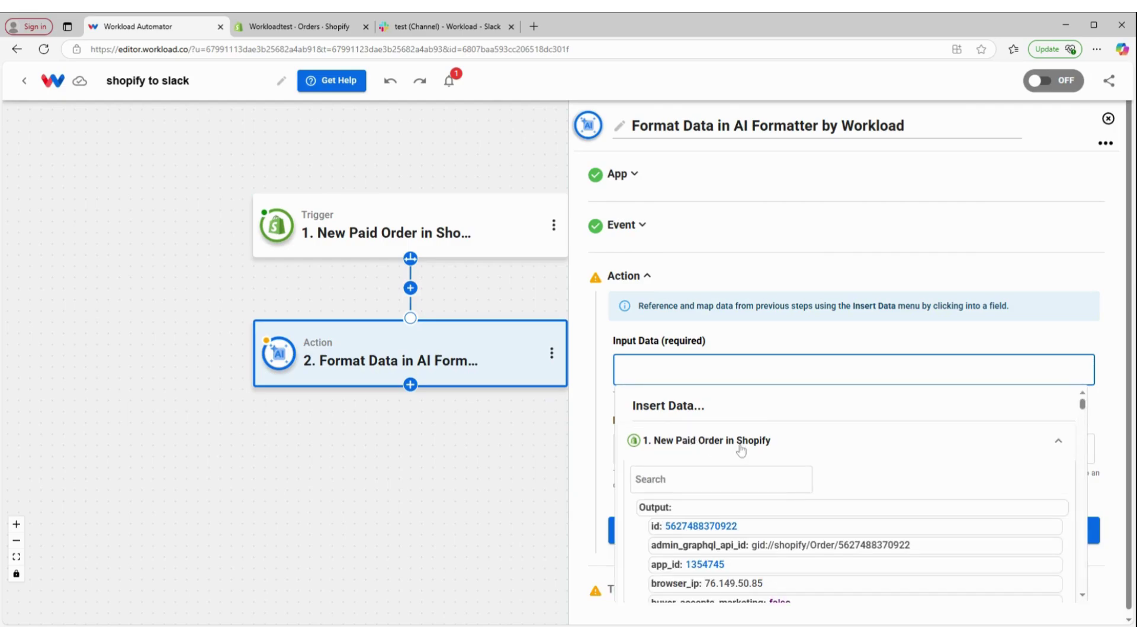
scroll(749, 457, down, 10)
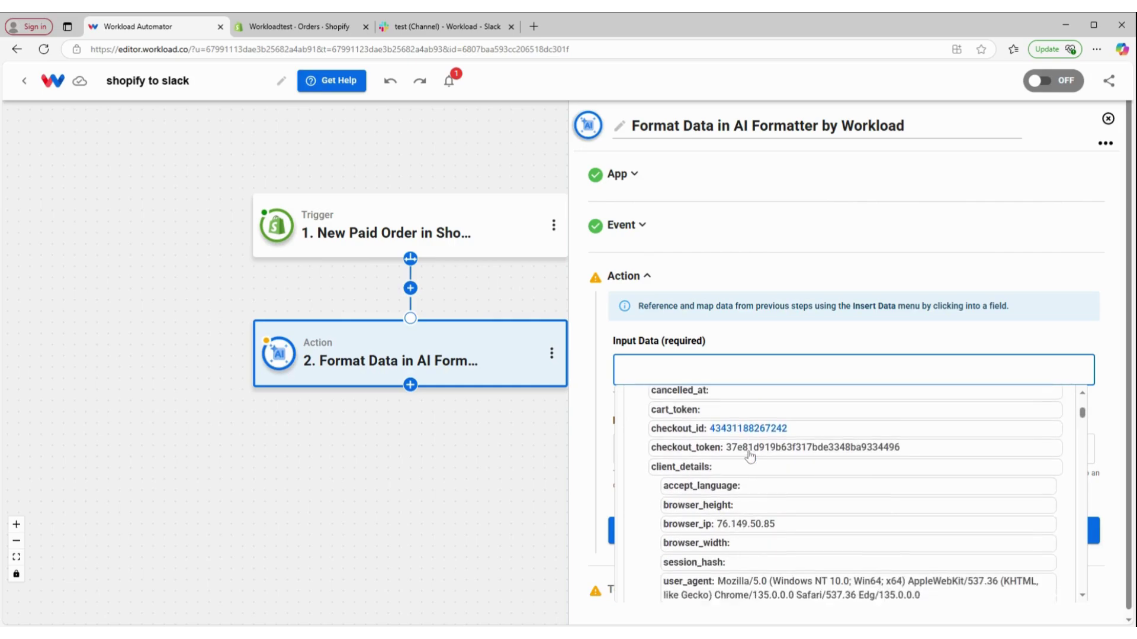
scroll(749, 457, down, 12)
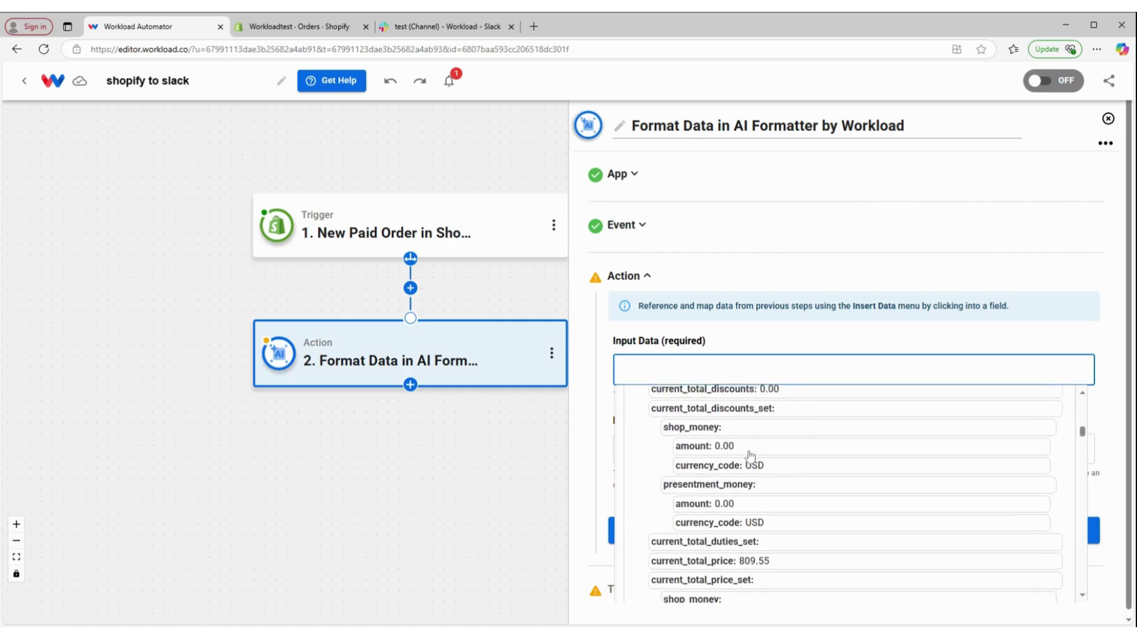
scroll(749, 457, down, 12)
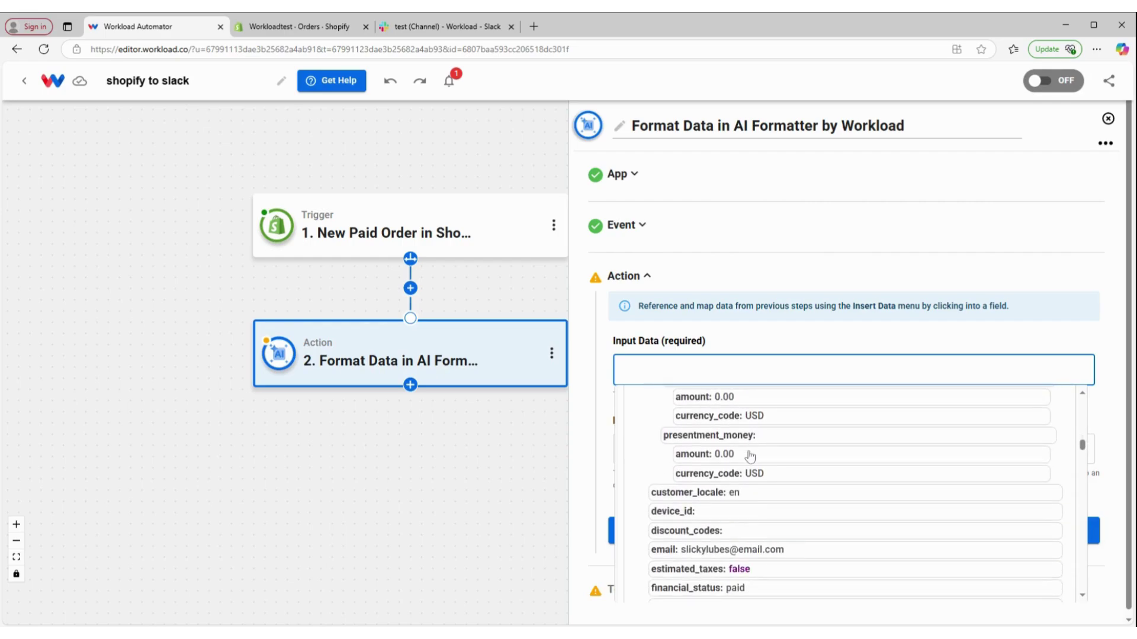
scroll(749, 456, down, 12)
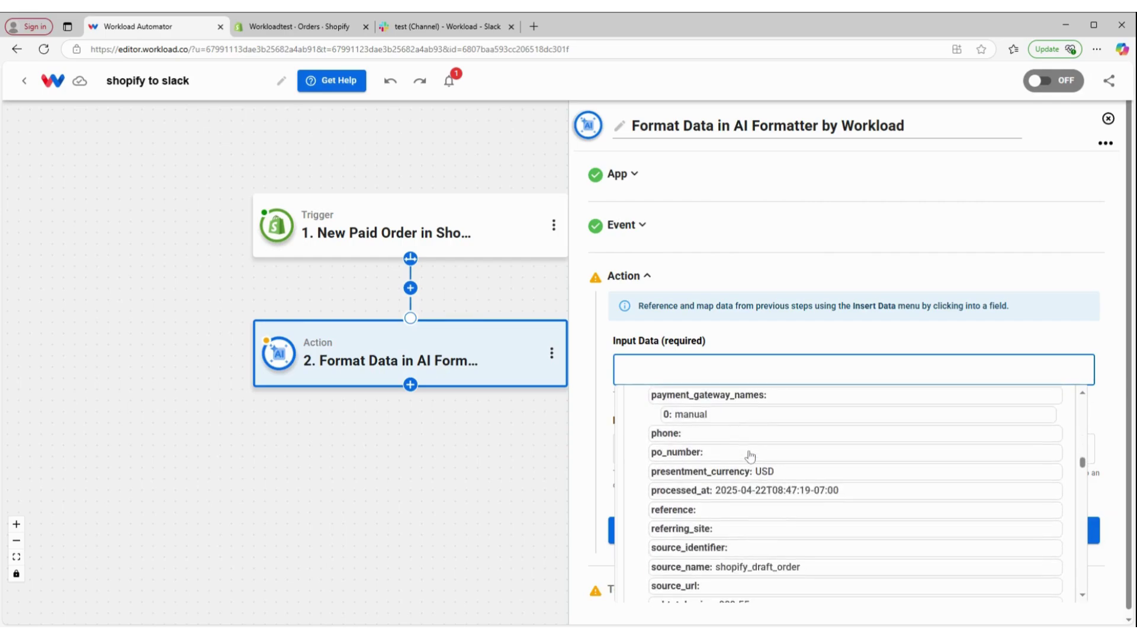
scroll(750, 456, down, 3)
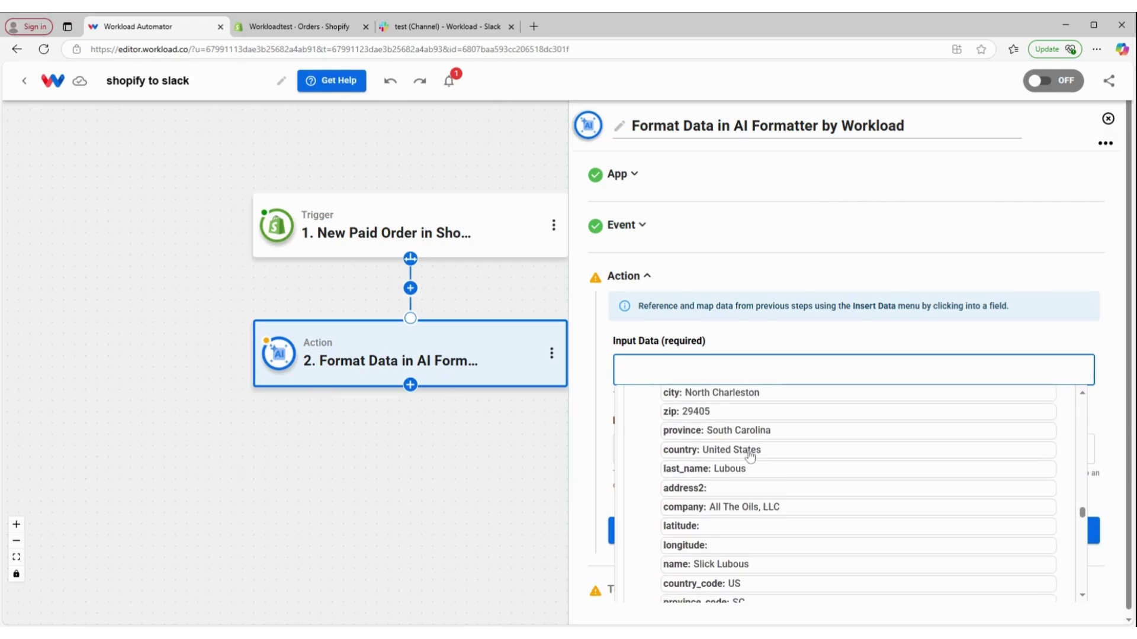
scroll(750, 456, up, 2)
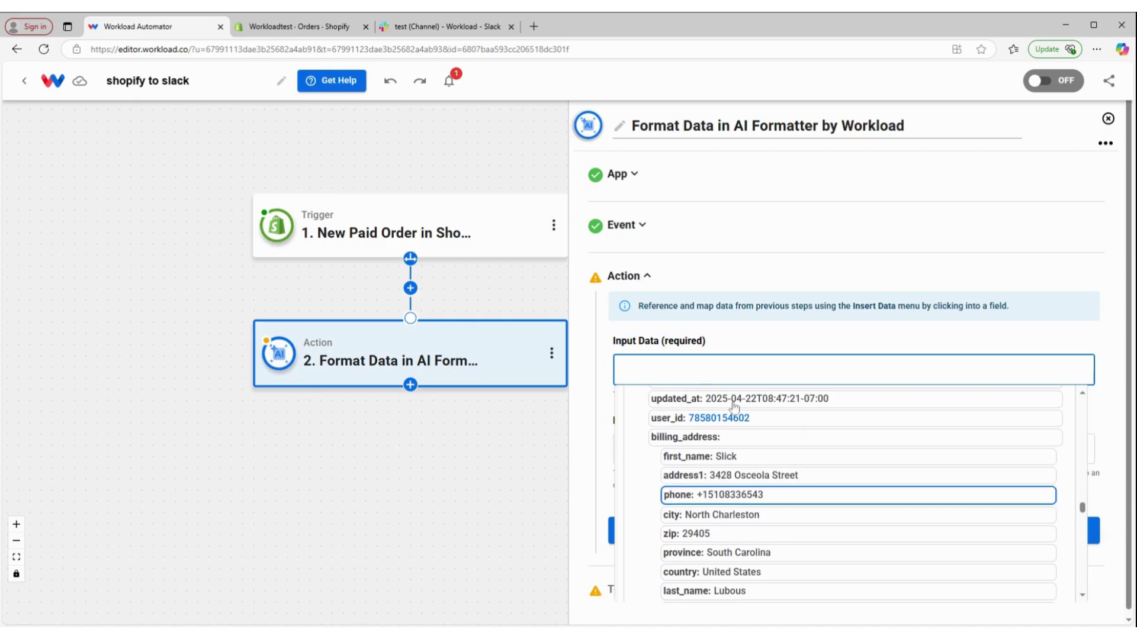
click(672, 445)
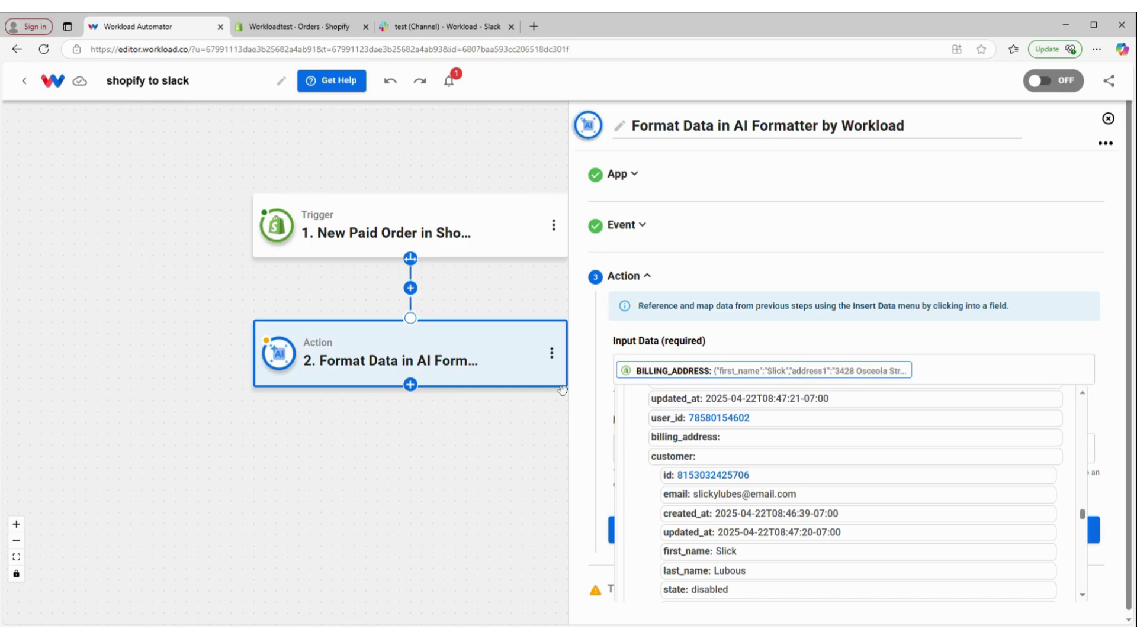
click(600, 397)
Set the formatter's prompt to "create a separate flat response from this array" and test the action
click(622, 449)
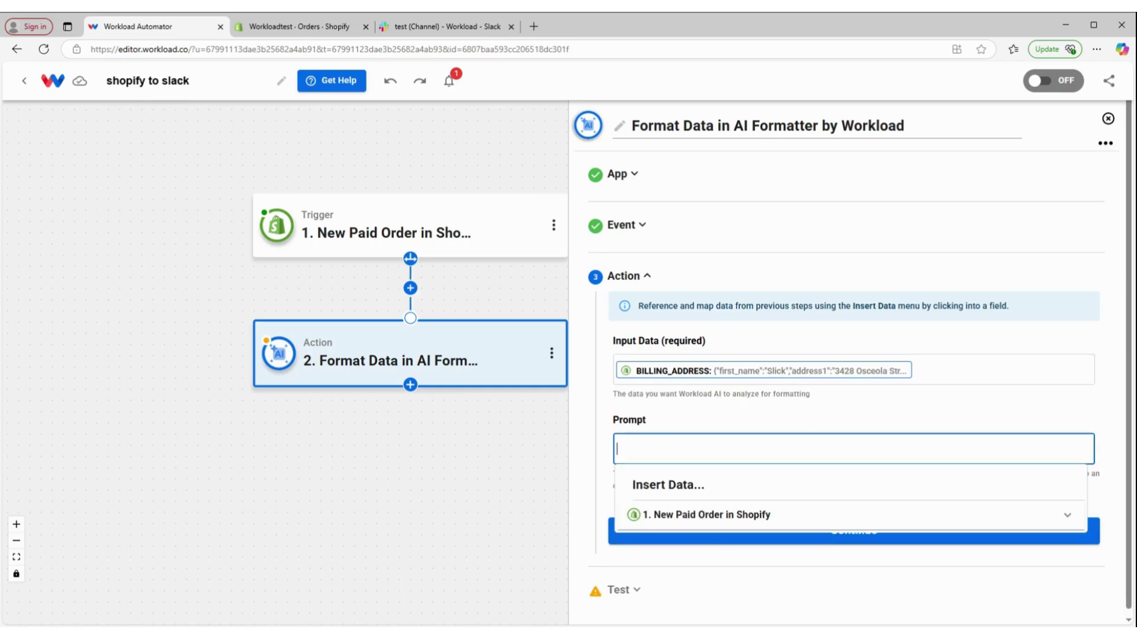
text(create a separate flat response from this array)
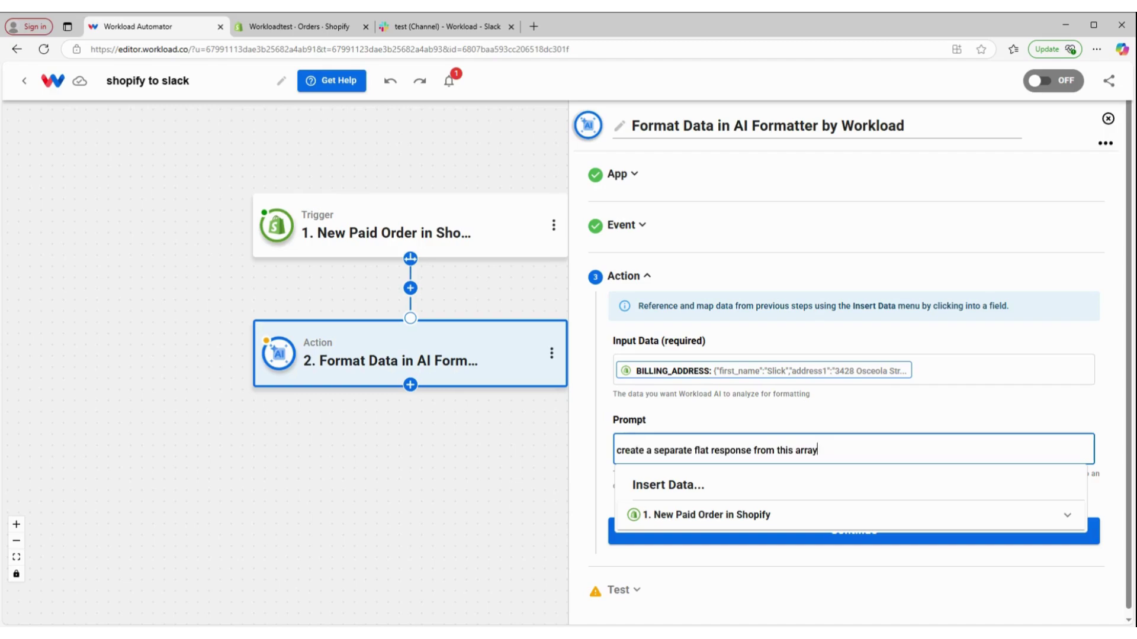
key(Escape)
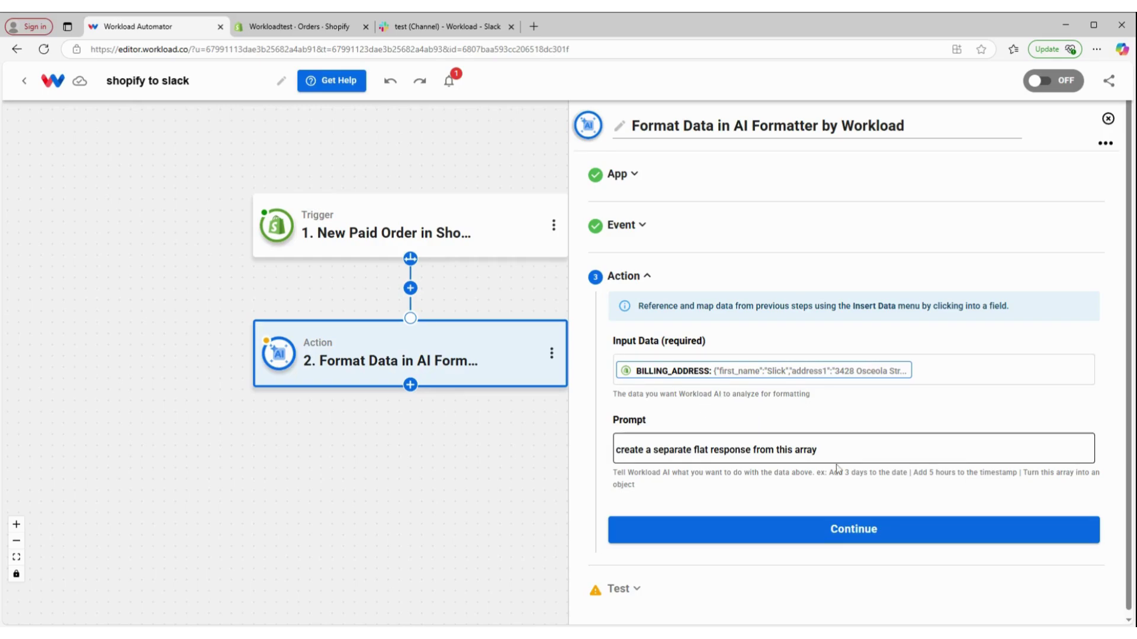
click(852, 538)
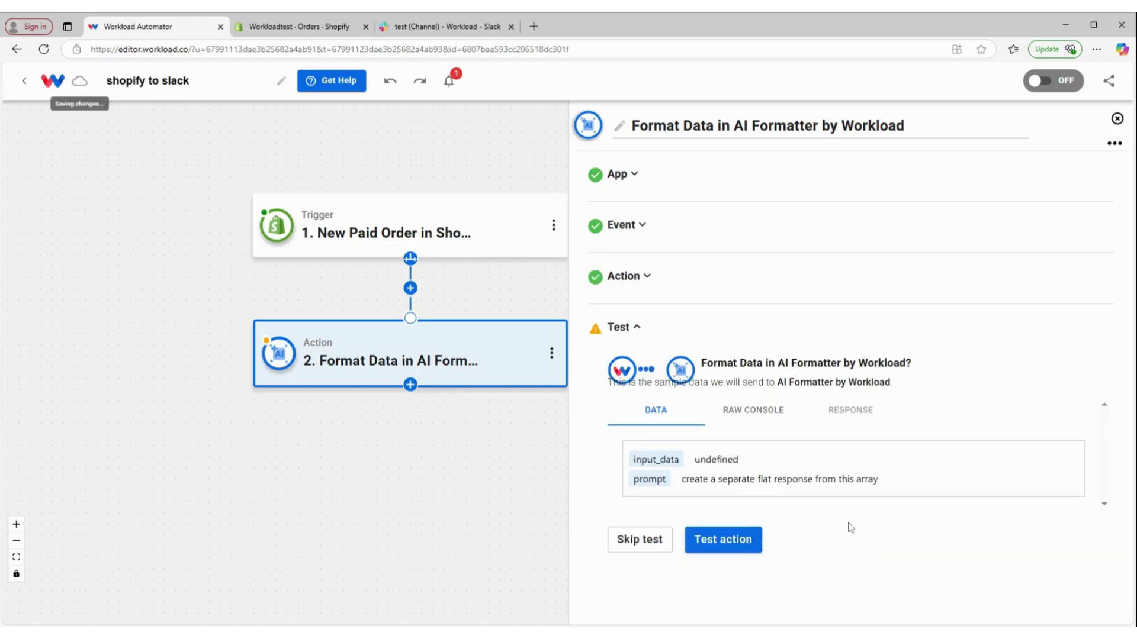
click(733, 540)
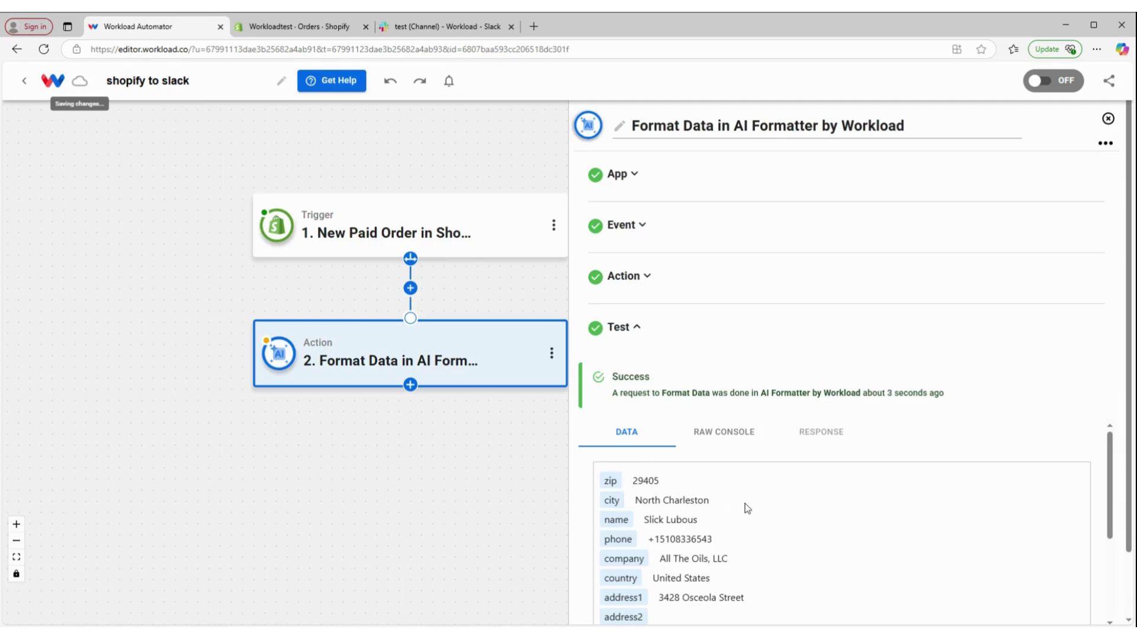
Review the flattened billing address fields returned by the formatter test and accept the result
scroll(747, 508, down, 1)
scroll(710, 461, down, 1)
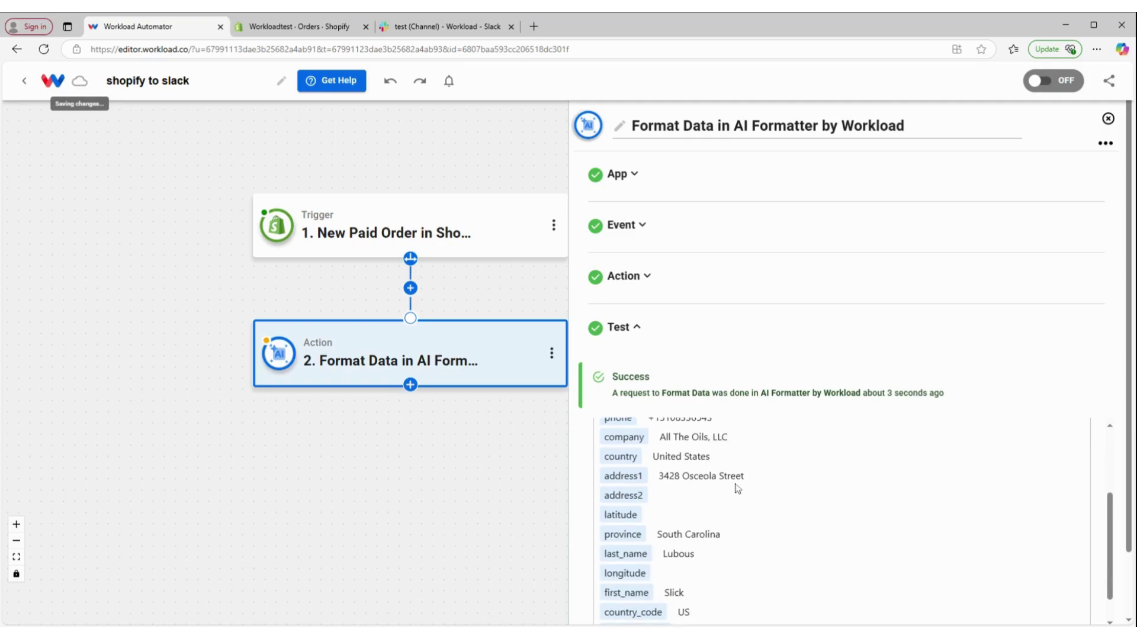
scroll(737, 489, down, 3)
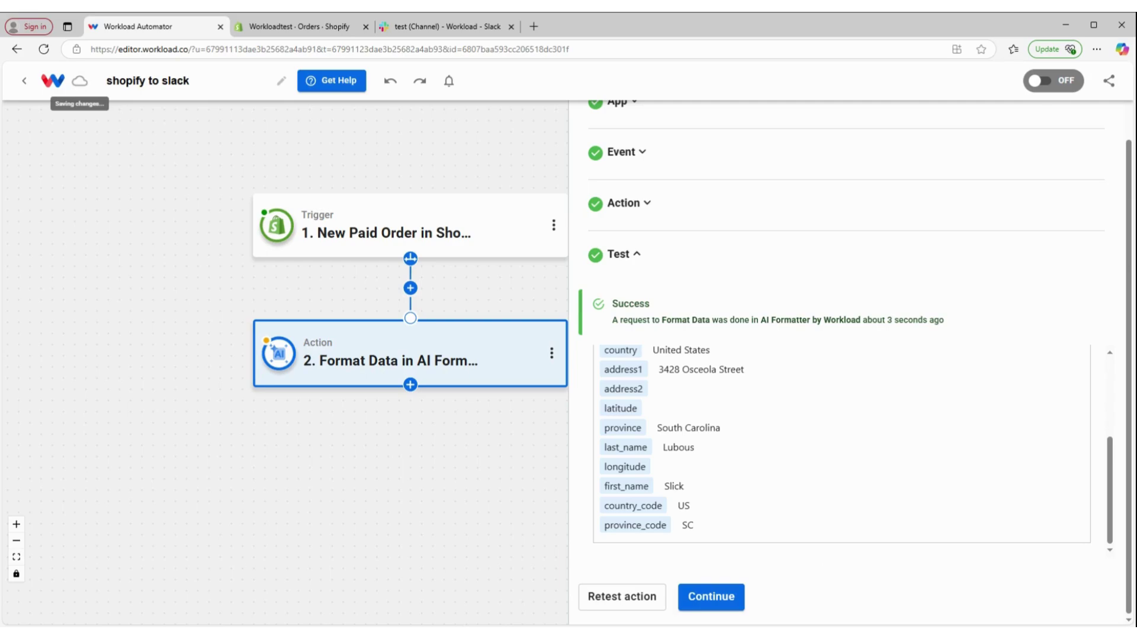
click(730, 599)
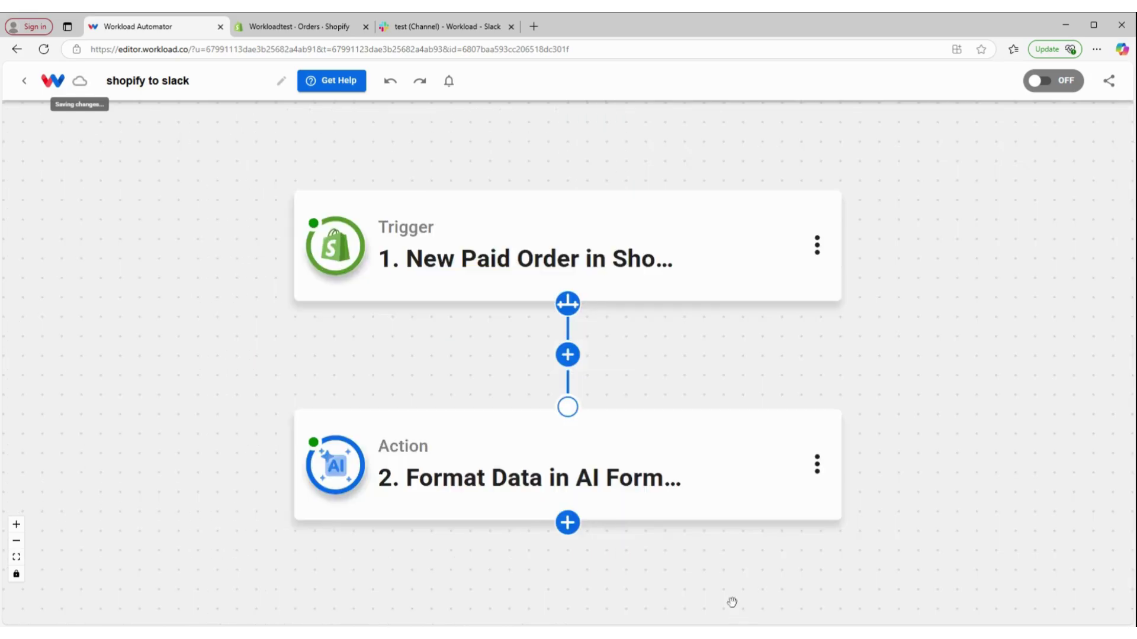
Add a third step after the first formatter, using AI Formatter by Workload with the Format Data event
click(567, 523)
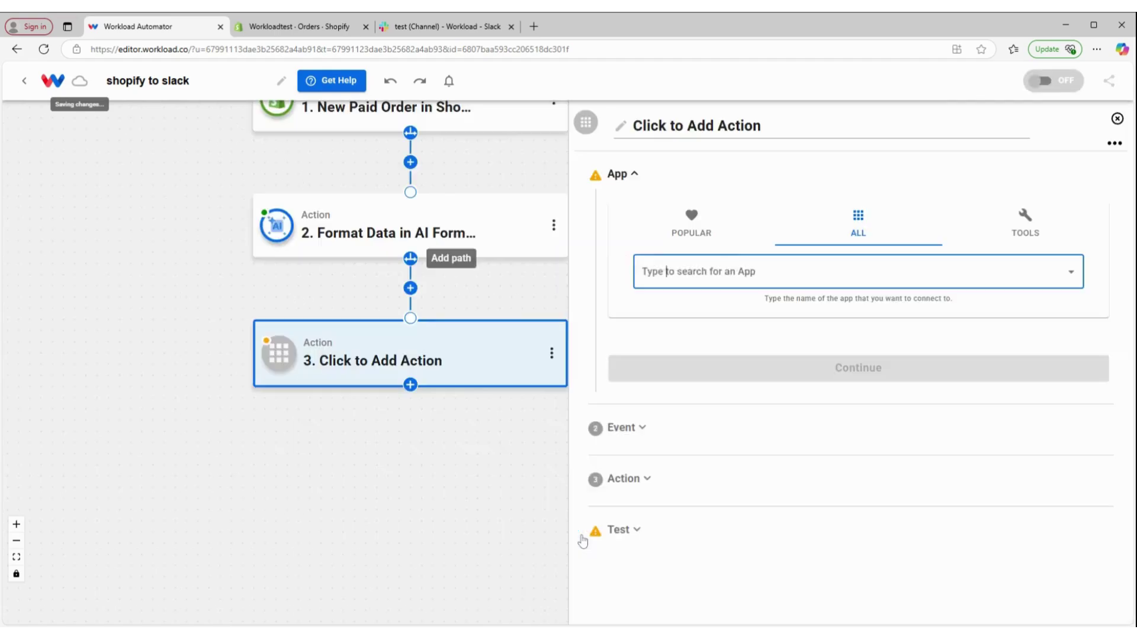
click(1055, 233)
click(680, 274)
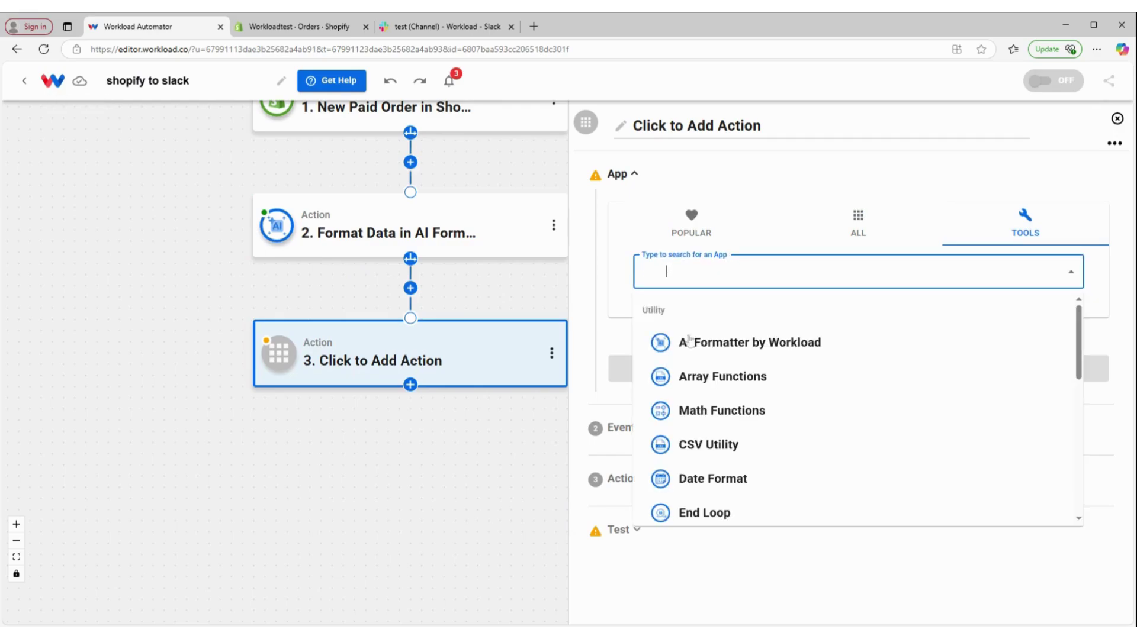
click(698, 346)
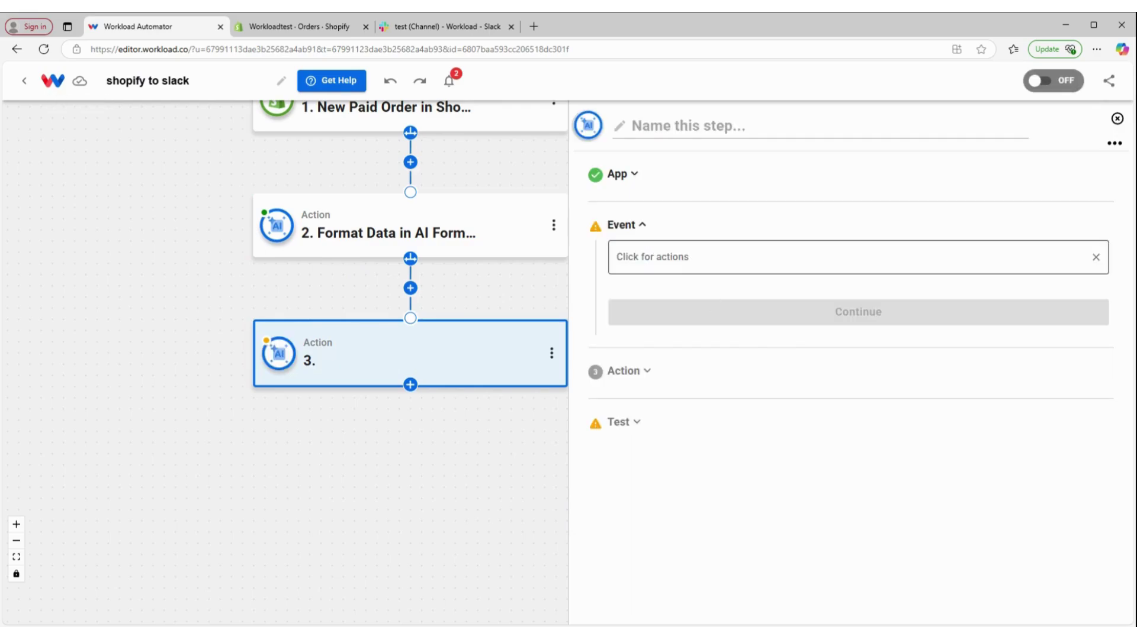
click(806, 330)
click(738, 310)
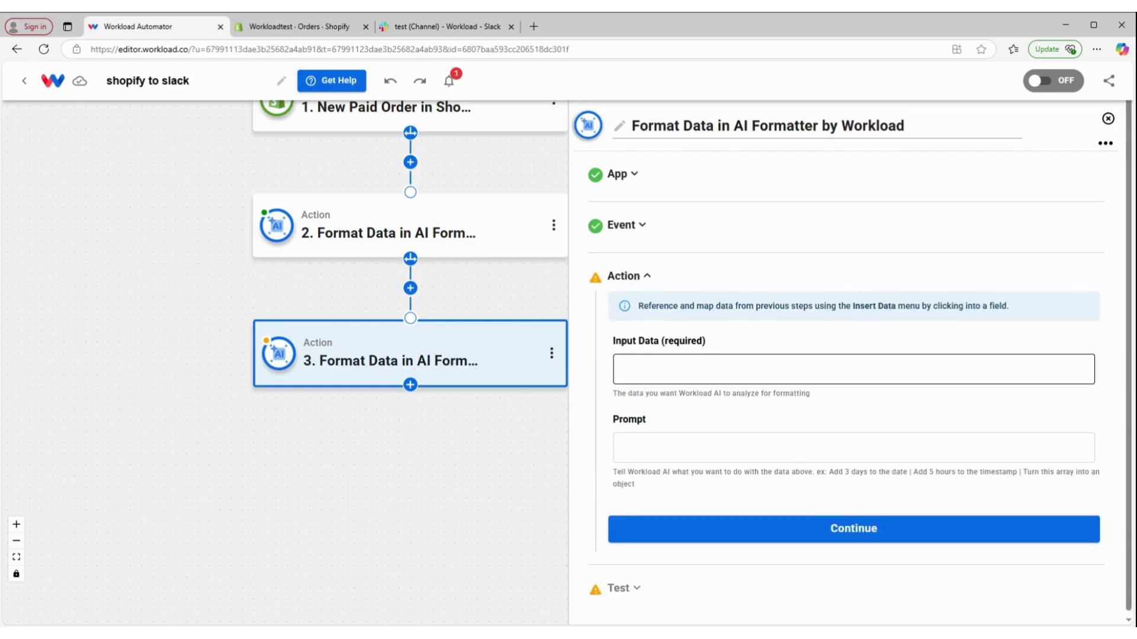
Map the whole line_items array from the New Paid Order trigger into the third step's Input Data
click(705, 370)
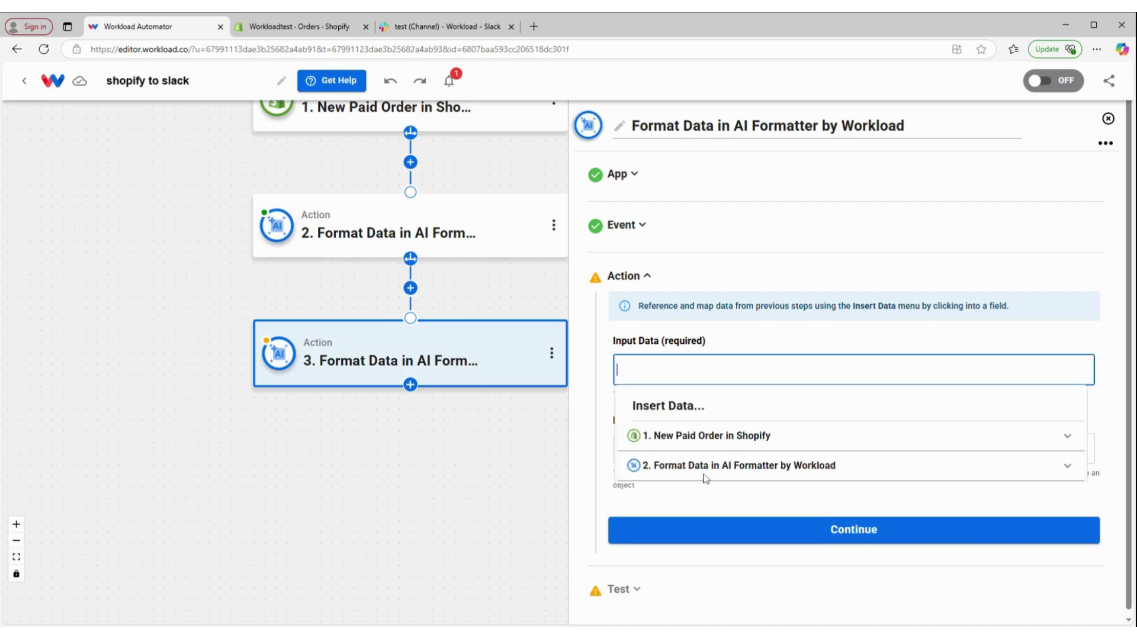
click(727, 441)
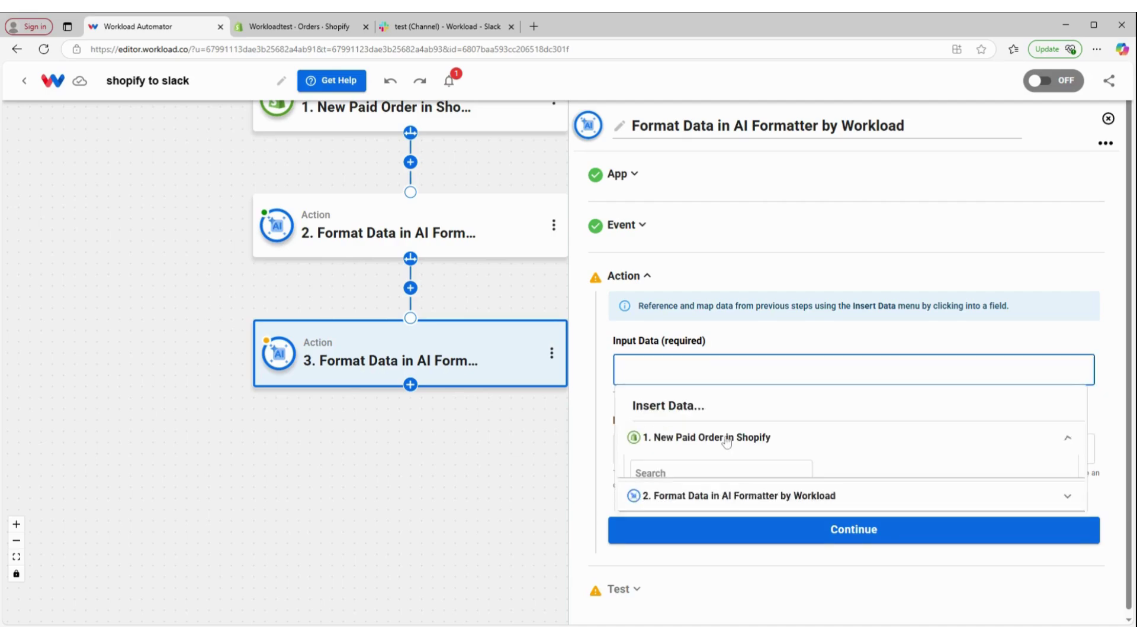
scroll(734, 474, down, 5)
scroll(740, 490, down, 5)
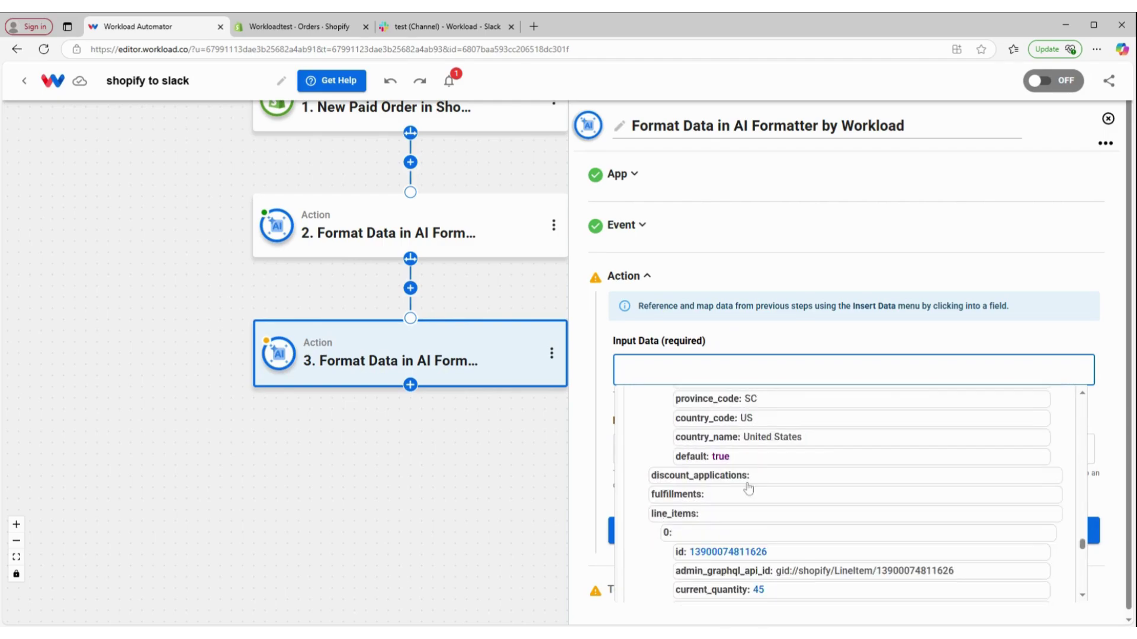
scroll(748, 489, up, 1)
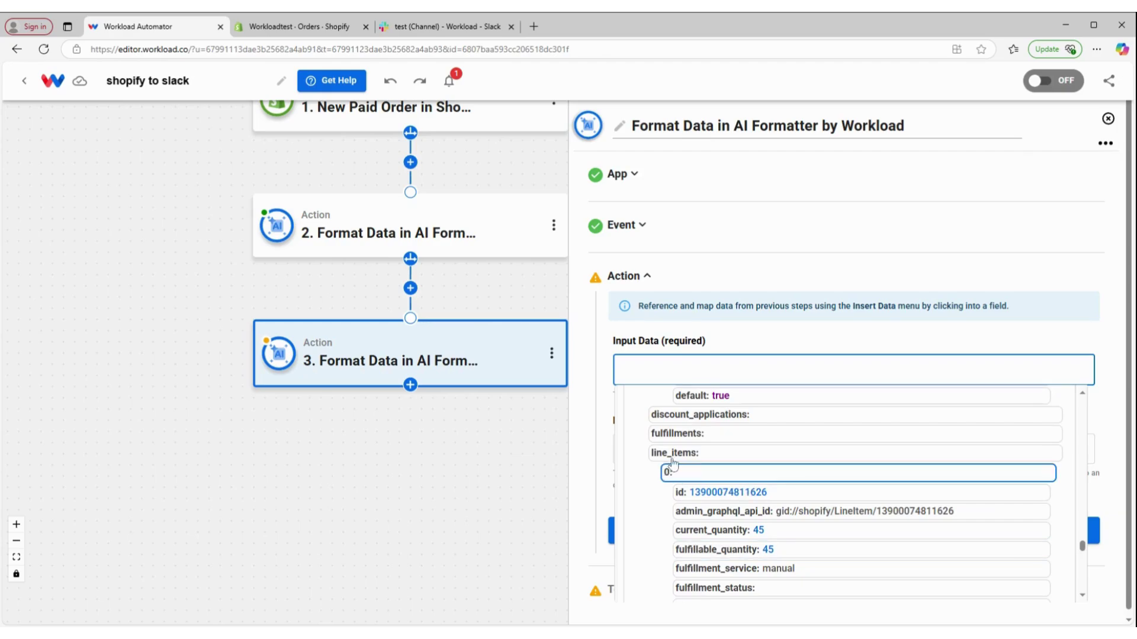
click(690, 460)
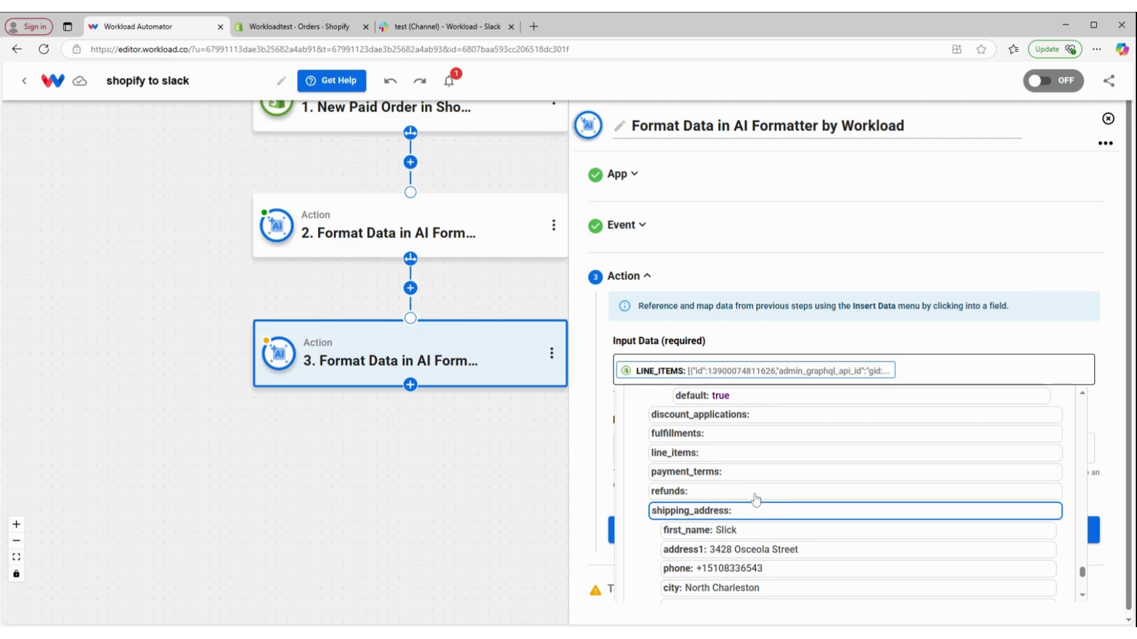
Set the third step's prompt to "create a separate flat response from this array" and test the action
click(689, 448)
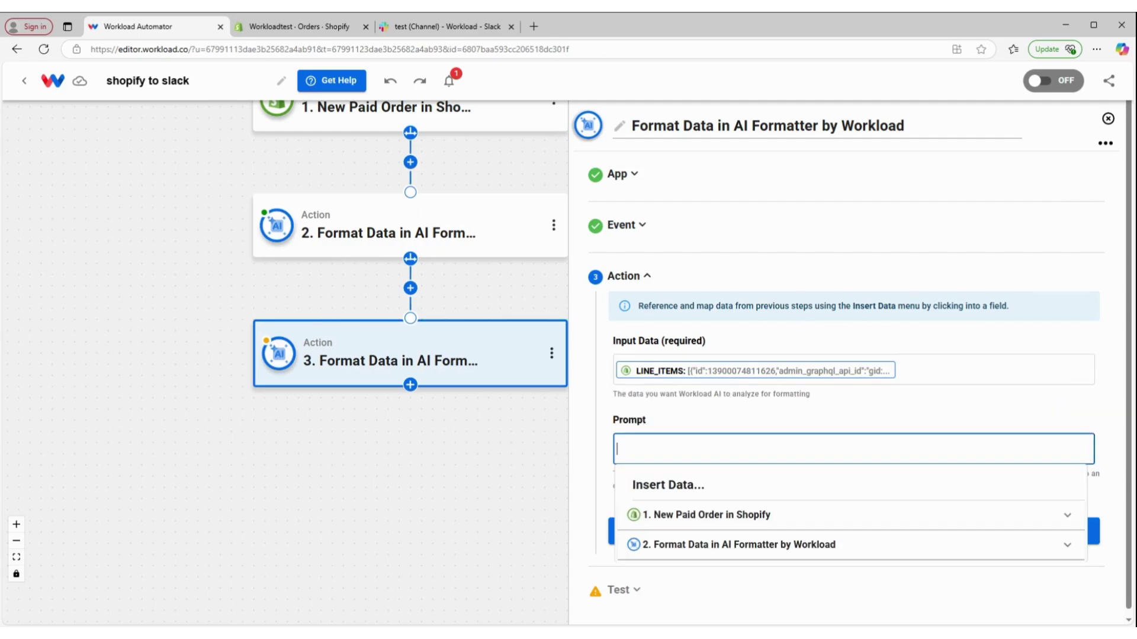
text(create a separate flat response from this array)
click(700, 408)
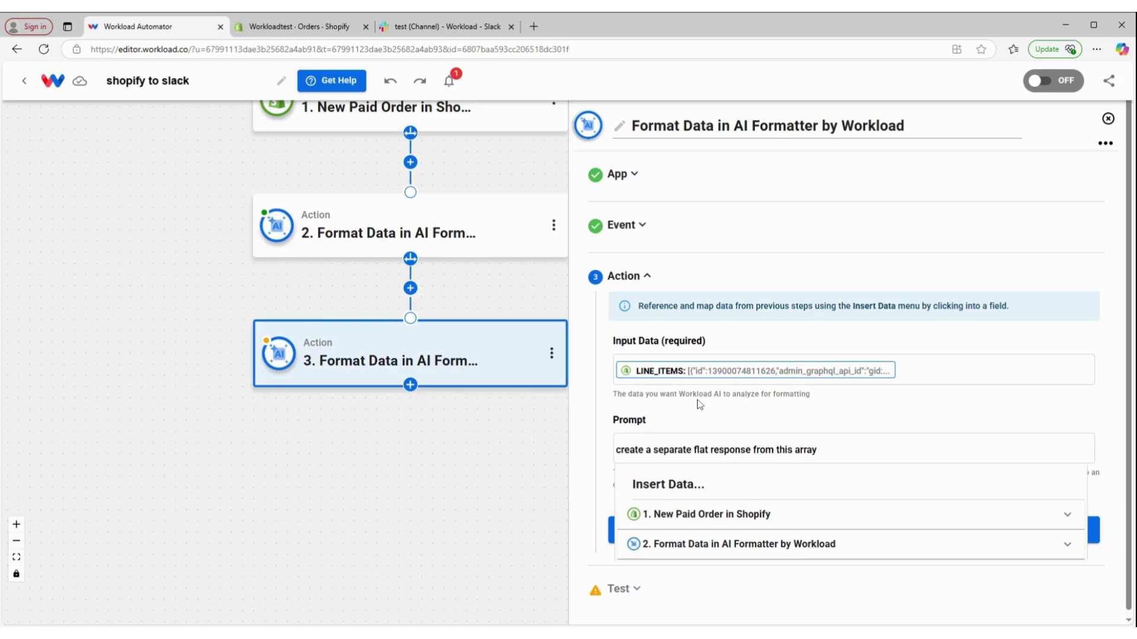
click(757, 534)
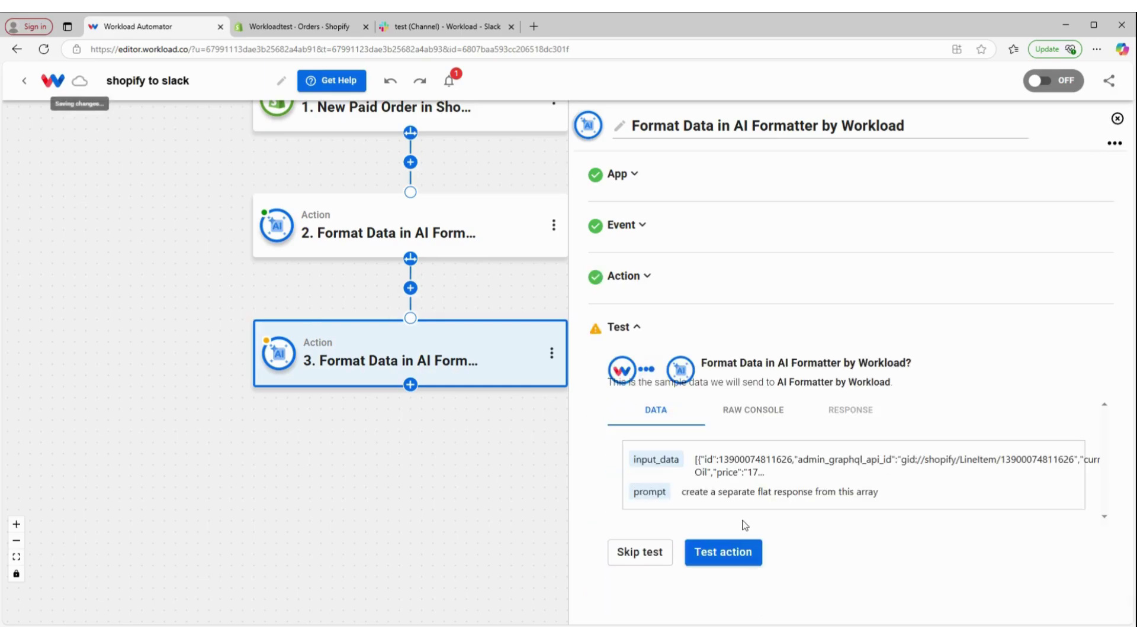
click(733, 552)
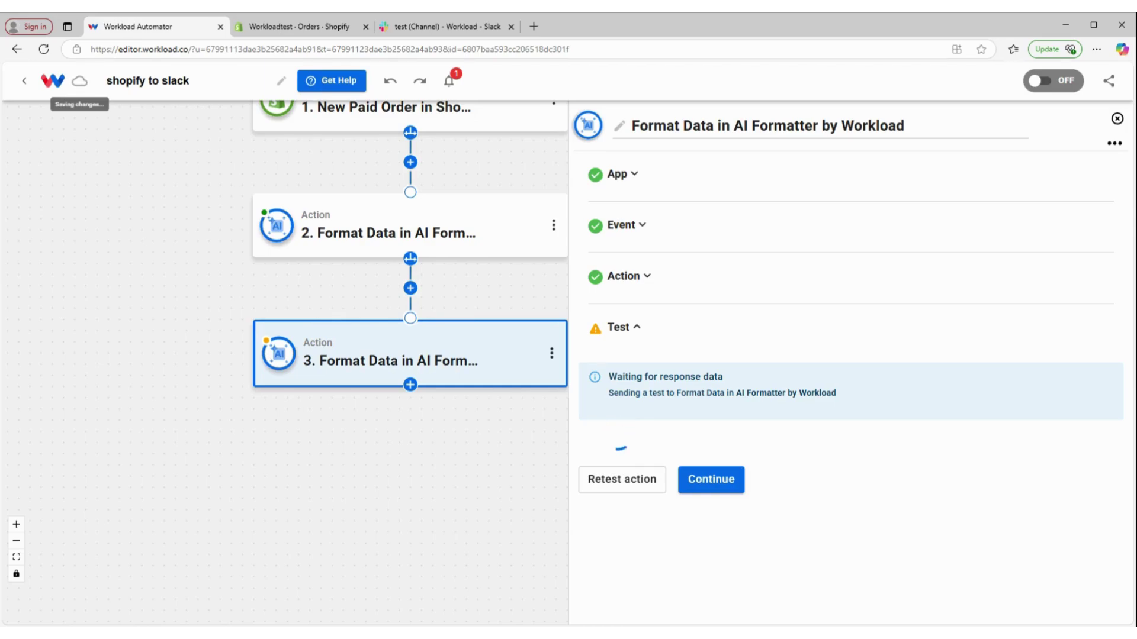
Review the flattened line item fields returned by the third step's test and accept the result
scroll(687, 520, down, 1)
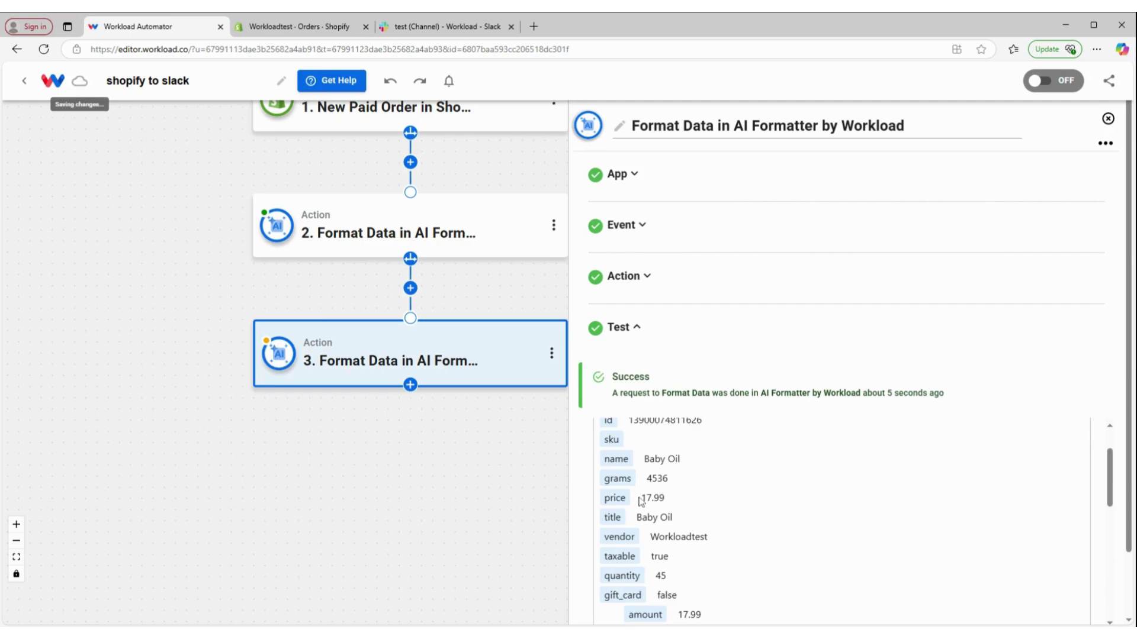
scroll(713, 485, down, 1)
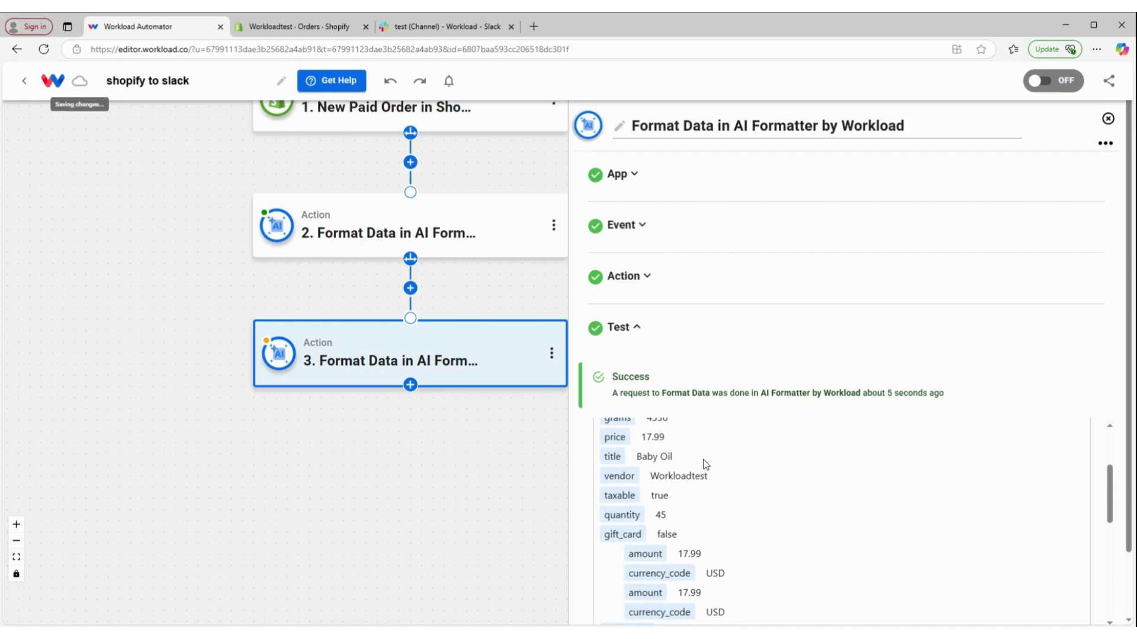
scroll(704, 474, down, 5)
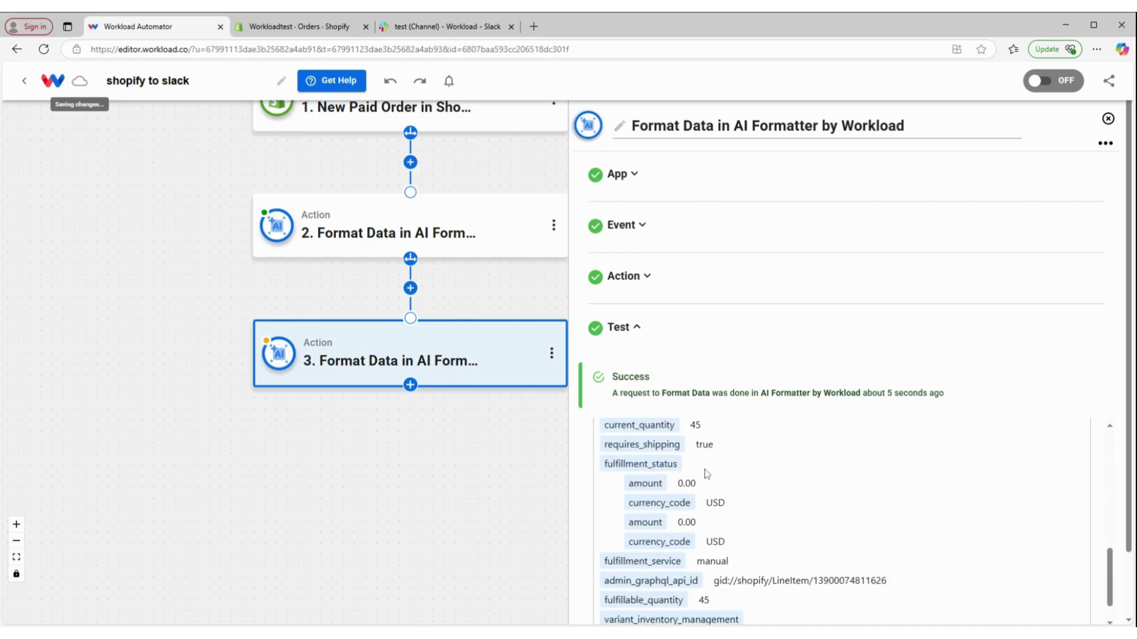
scroll(1083, 454, down, 1)
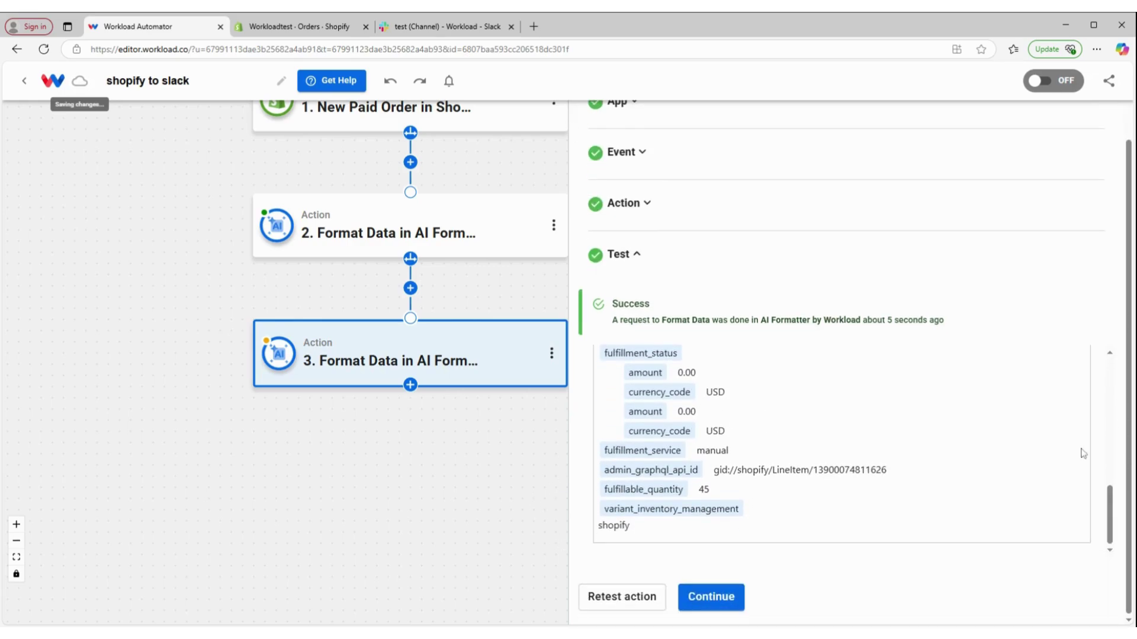
click(739, 592)
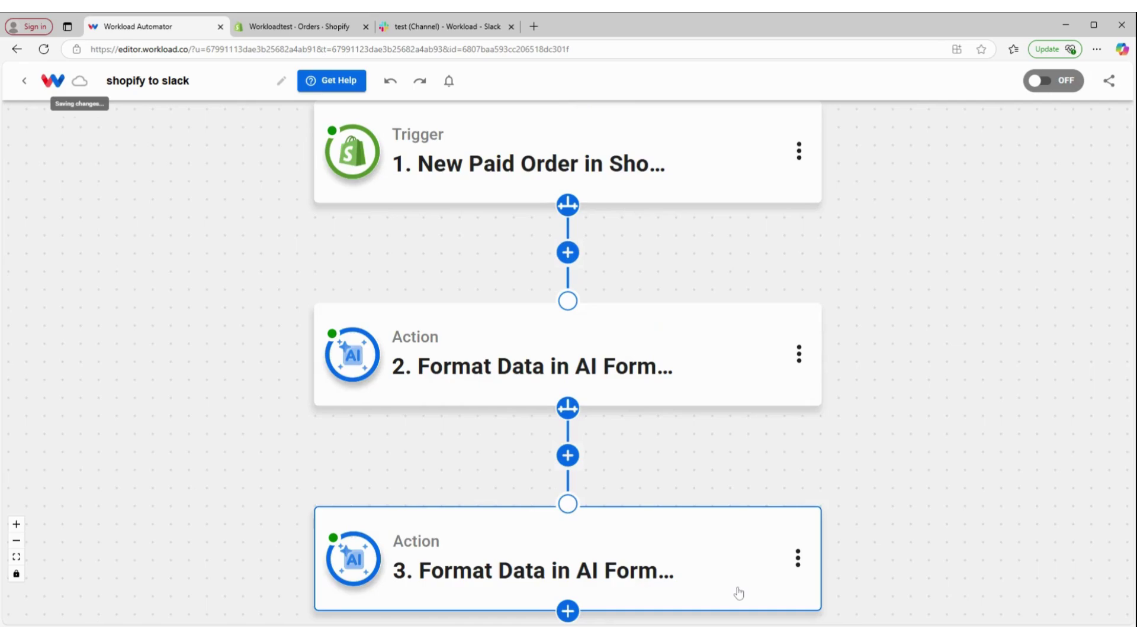
Add a fourth step using Slack with the Send Channel Message event and the Slack - Workload account
scroll(531, 521, down, 2)
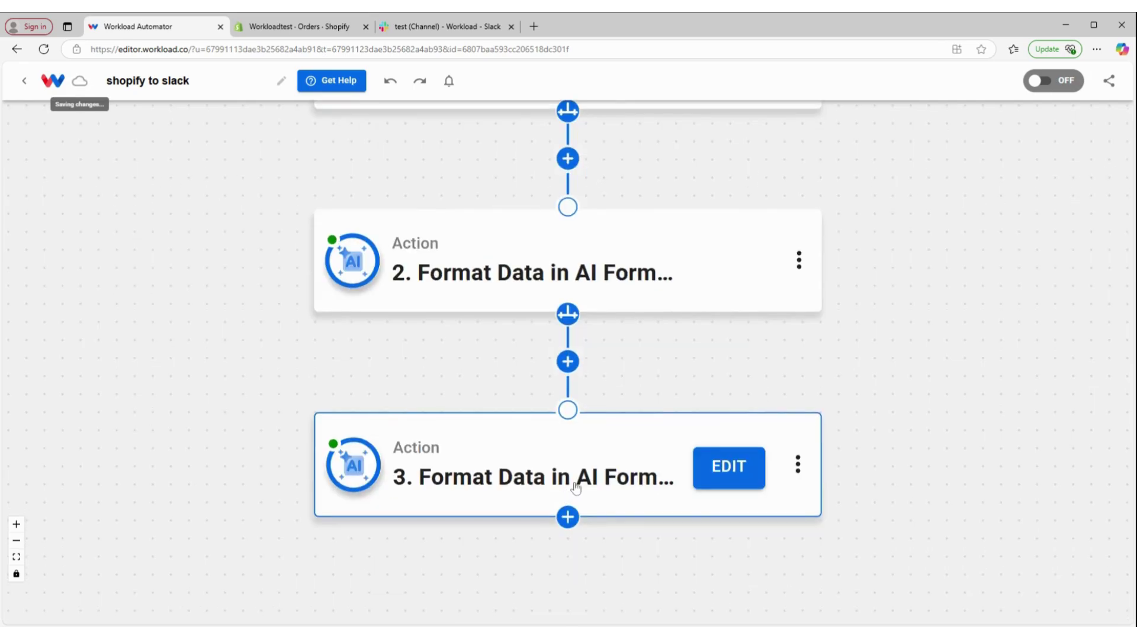
click(567, 516)
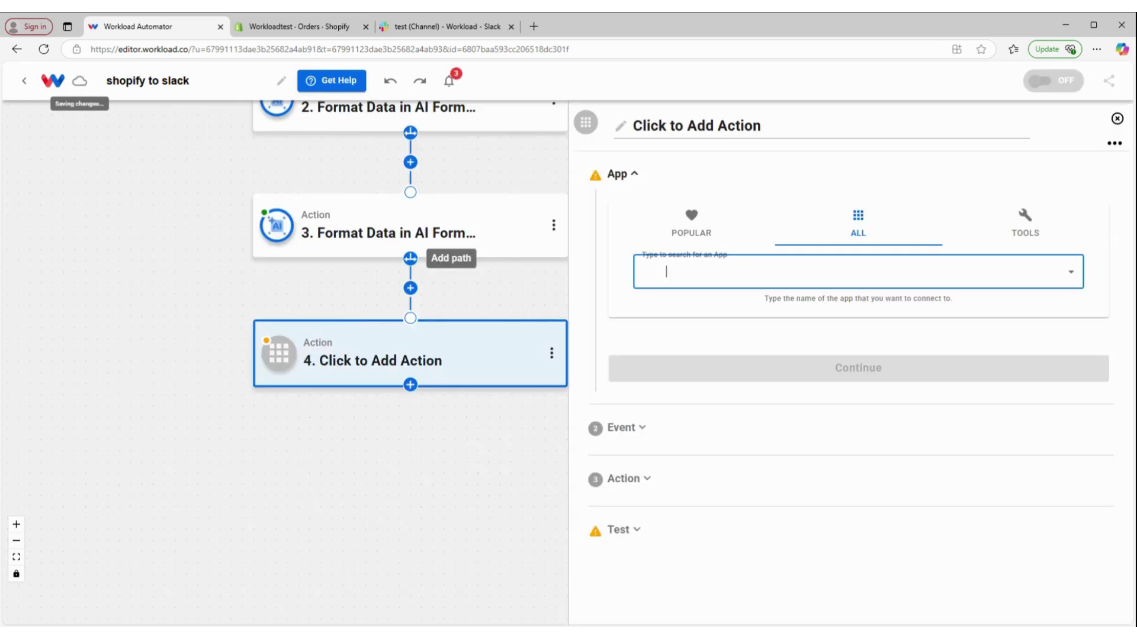
text(slack)
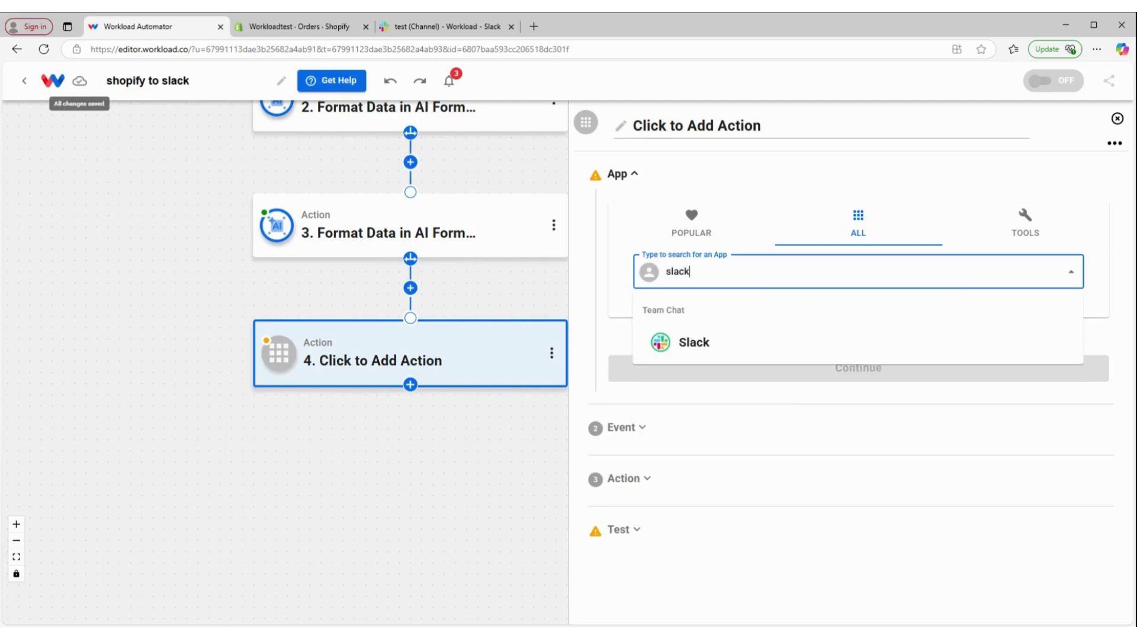
click(718, 337)
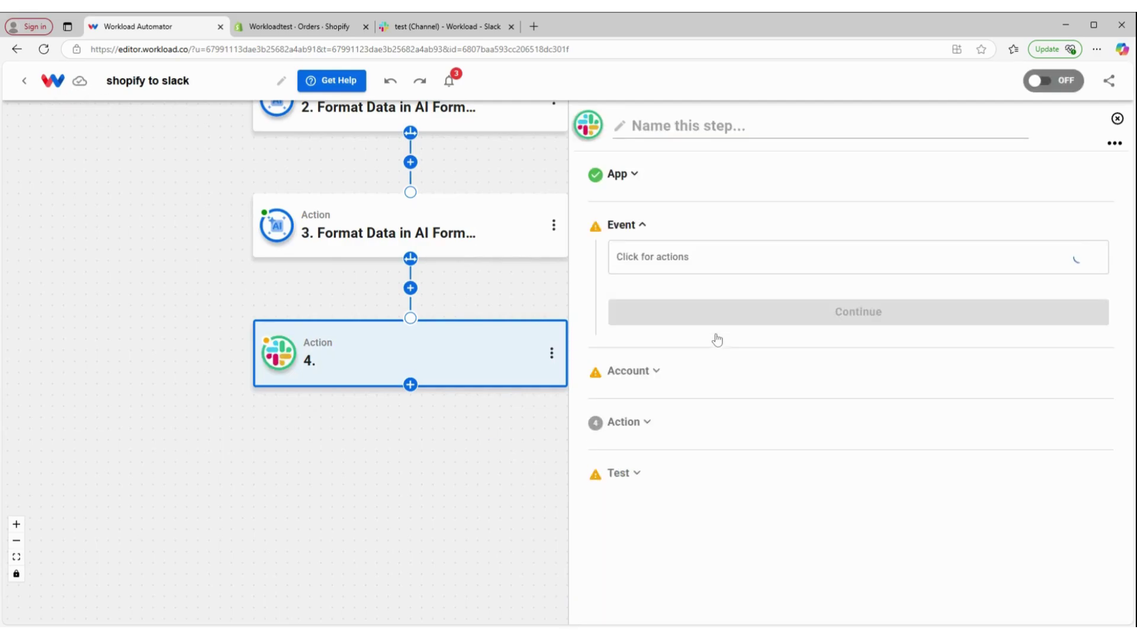
scroll(673, 481, down, 10)
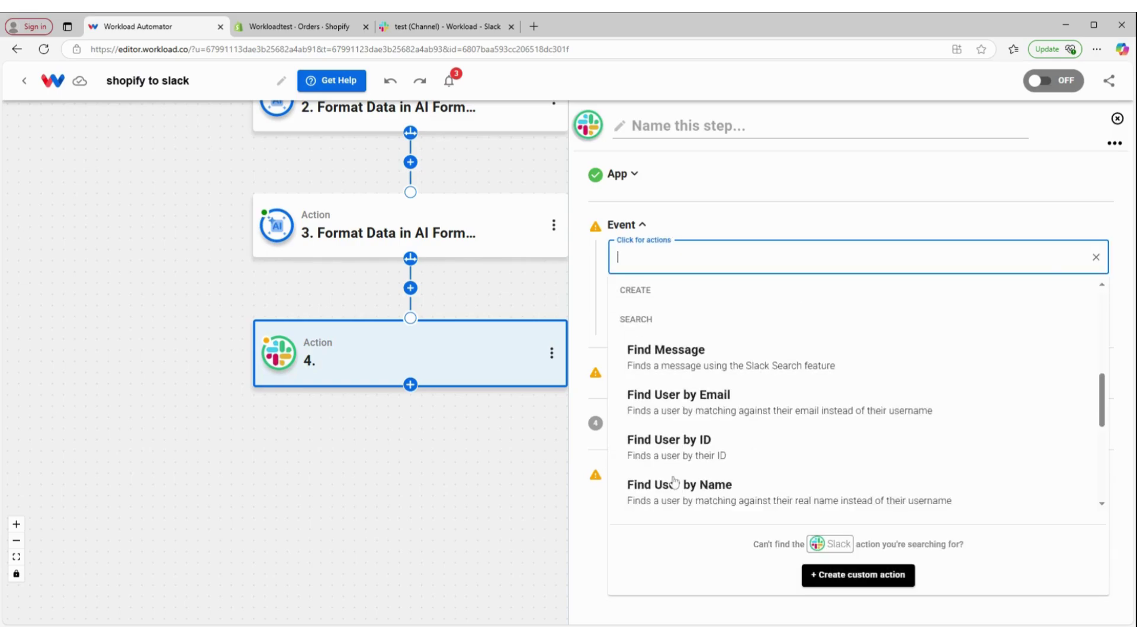
click(673, 481)
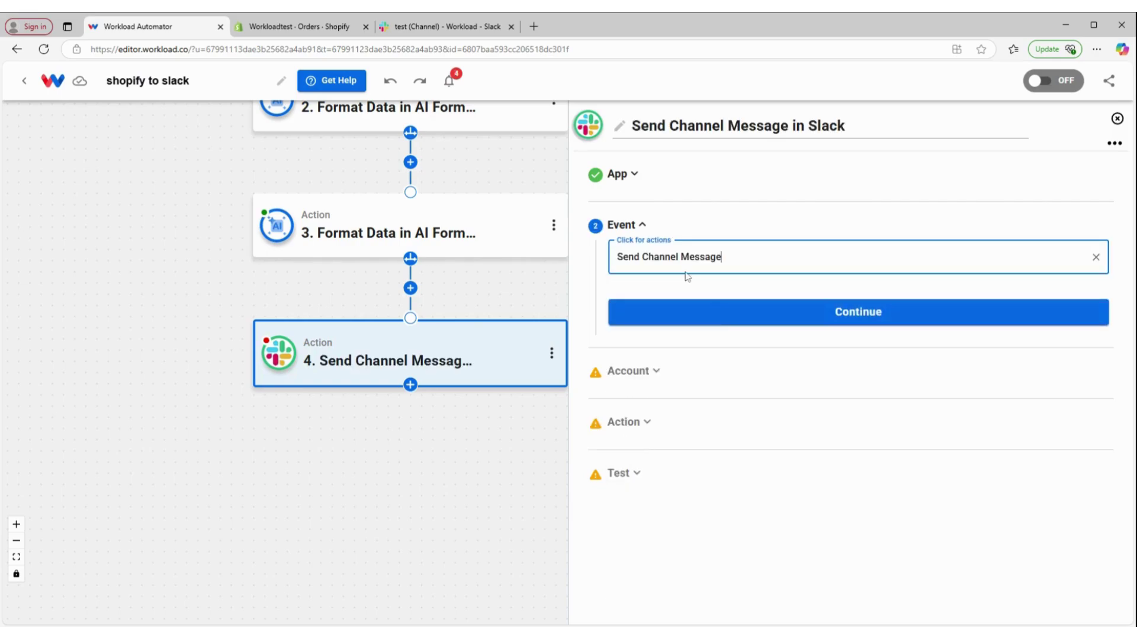
click(722, 322)
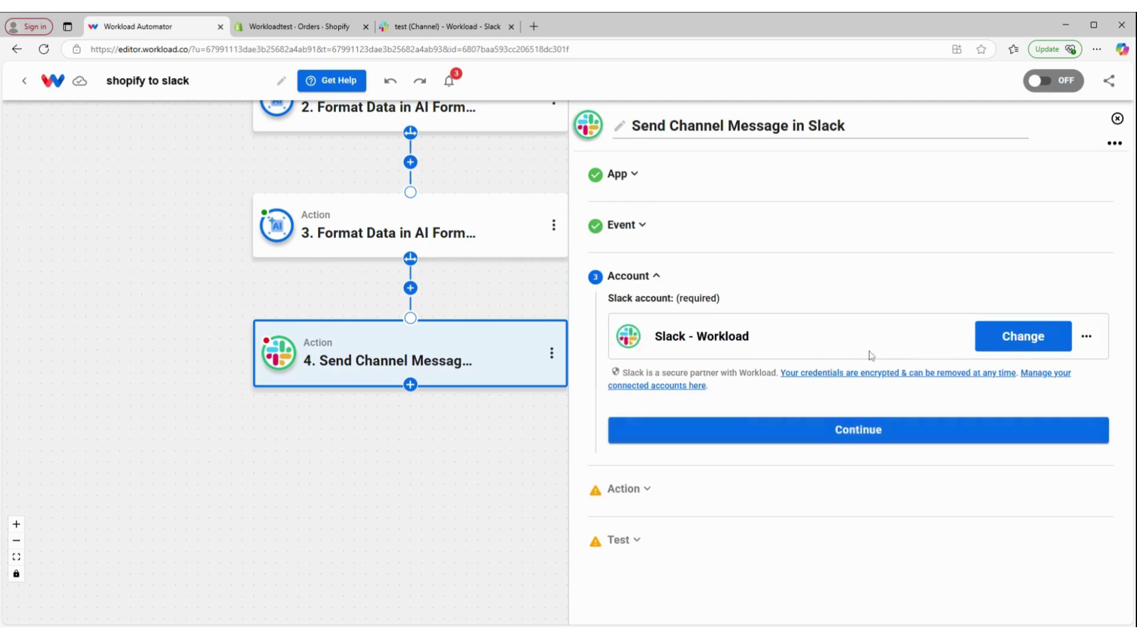
click(865, 432)
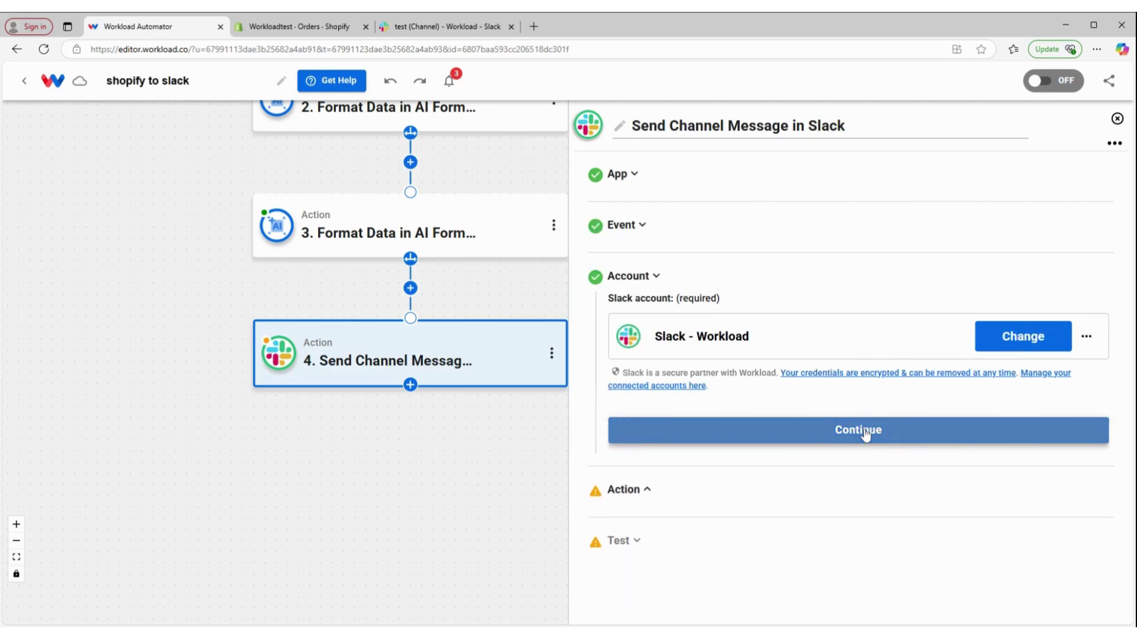
Set the Slack message's channel to test
click(645, 238)
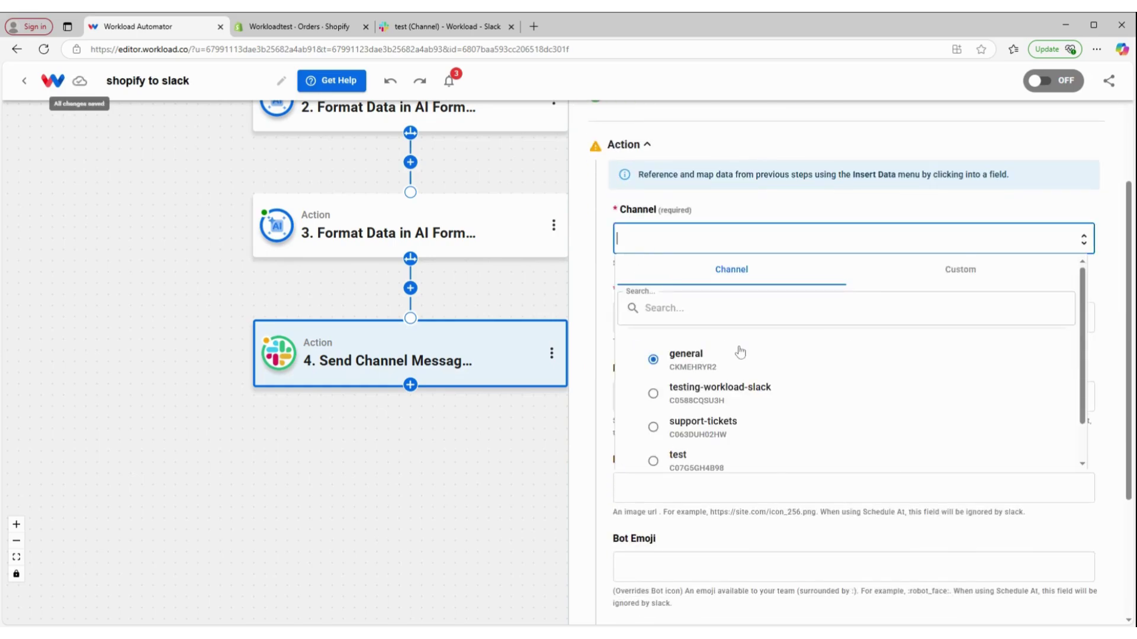
click(731, 421)
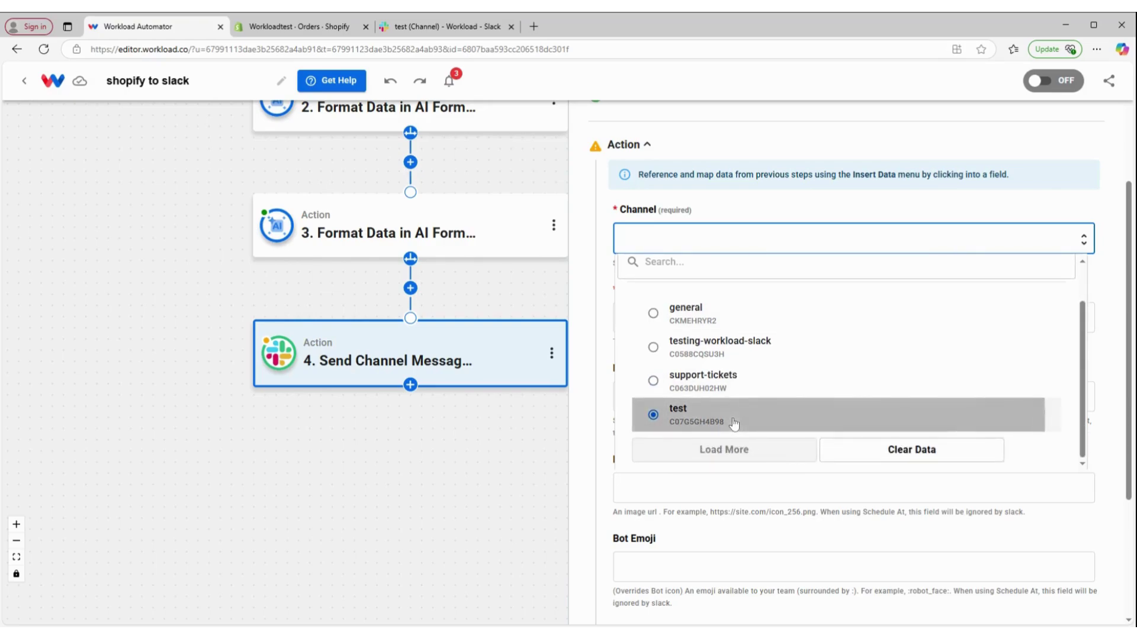
click(630, 314)
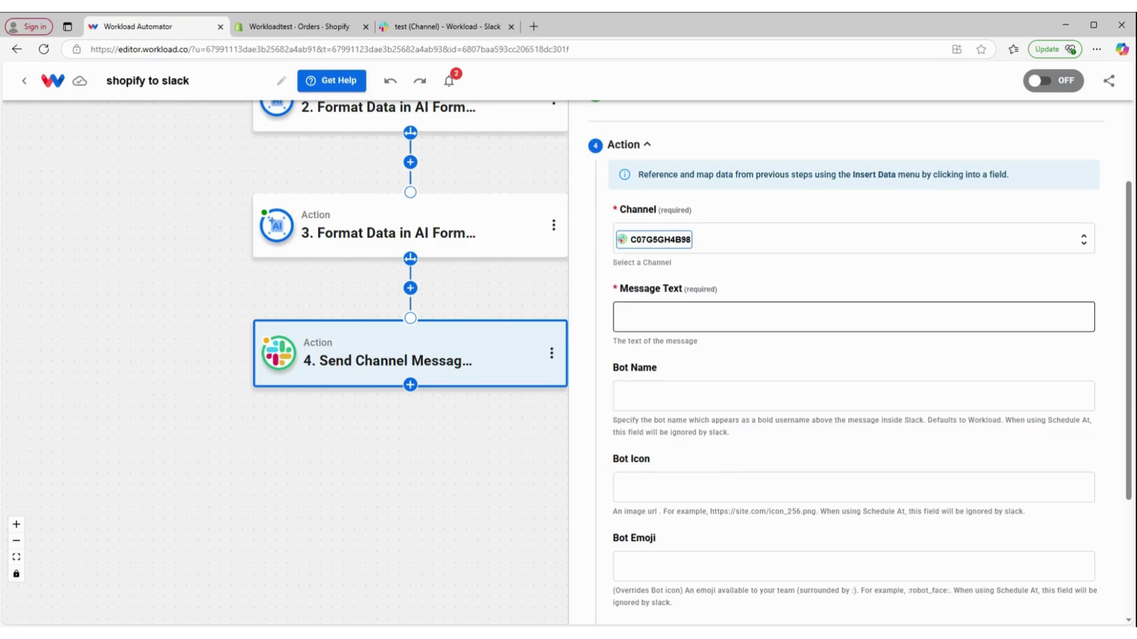
Fill the Slack message text with the name, price and quantity fields from the third step's AI Formatter output
scroll(630, 314, down, 2)
click(682, 193)
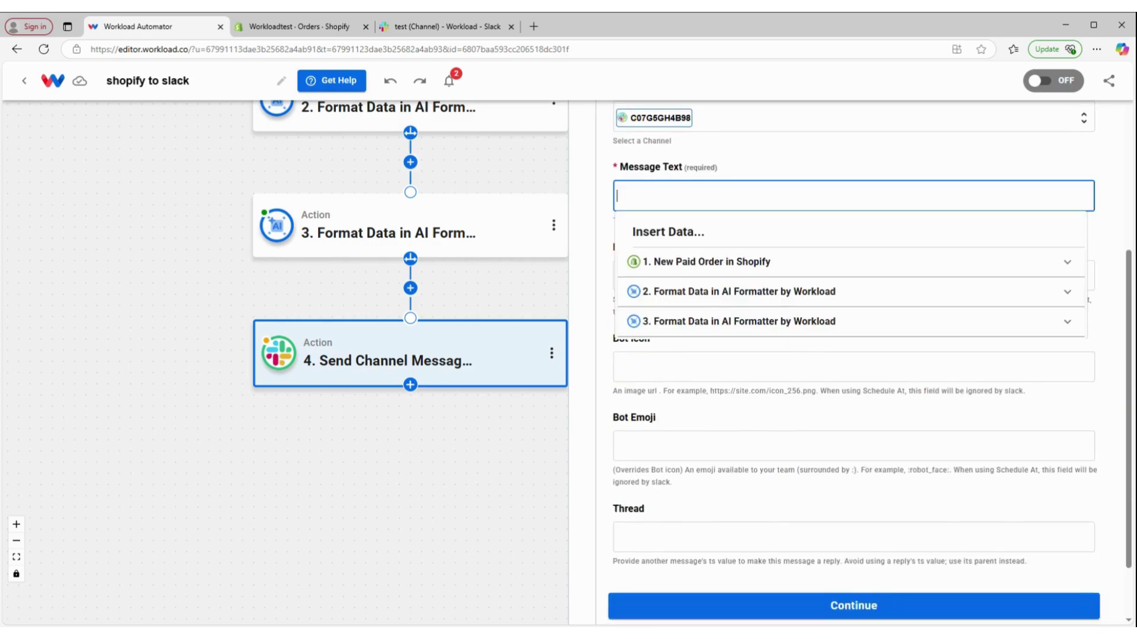
click(721, 330)
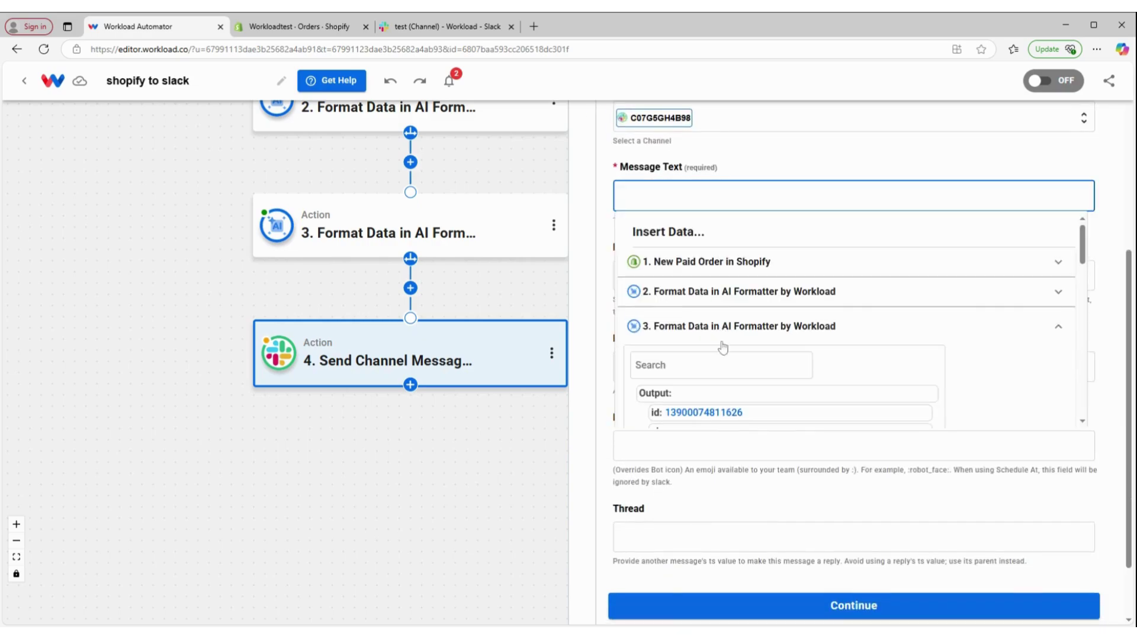
scroll(718, 394, down, 1)
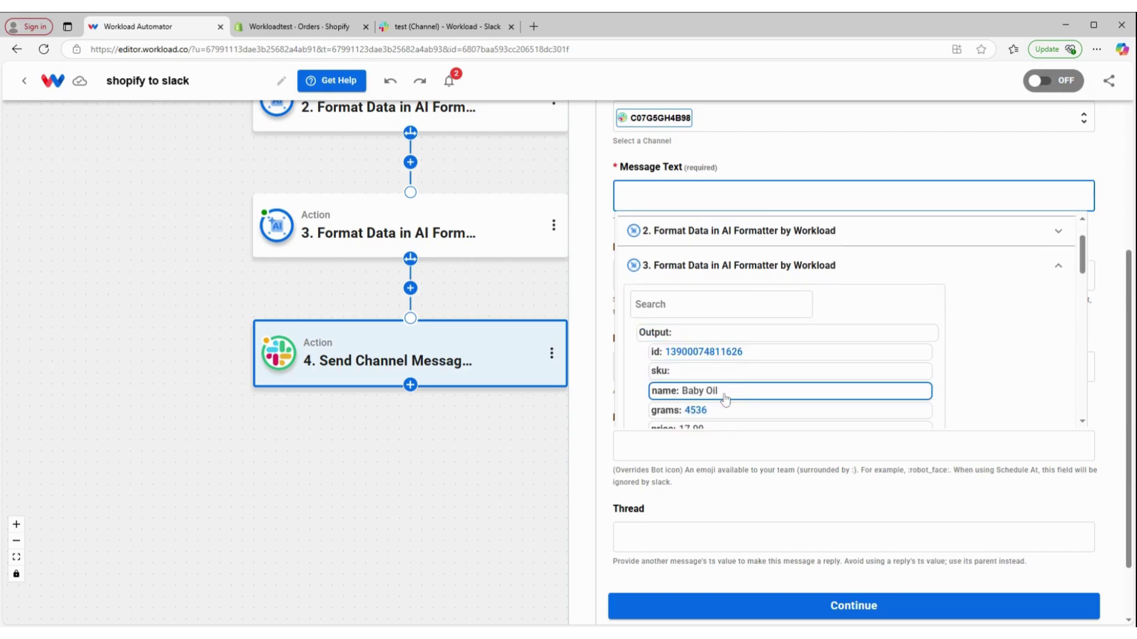
click(724, 391)
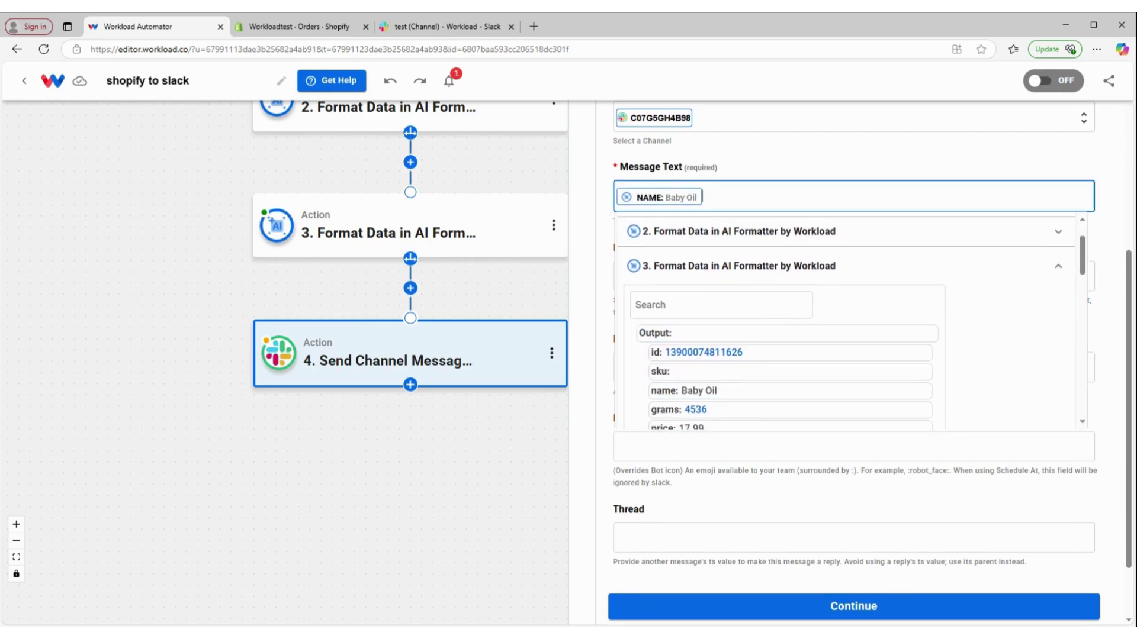
scroll(724, 379, down, 1)
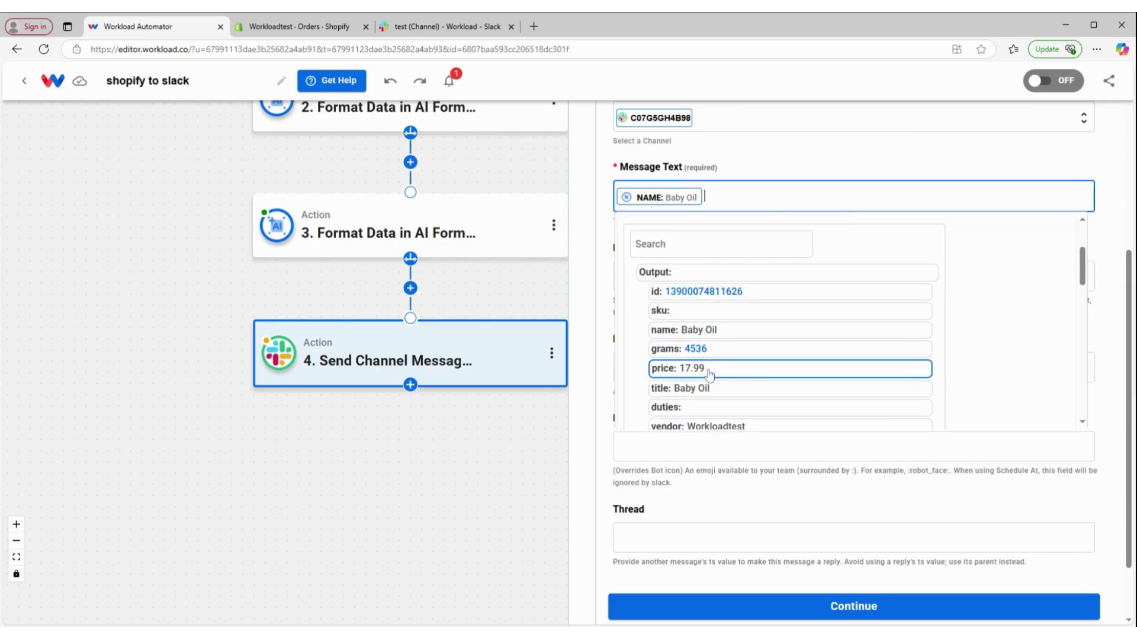
click(731, 370)
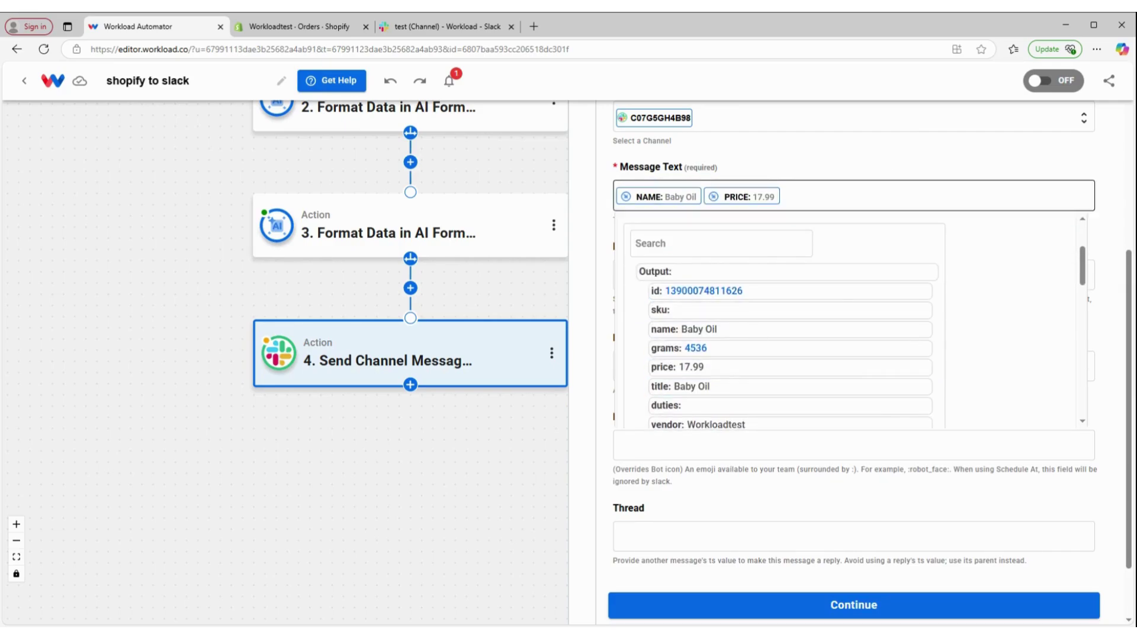
scroll(766, 342, down, 3)
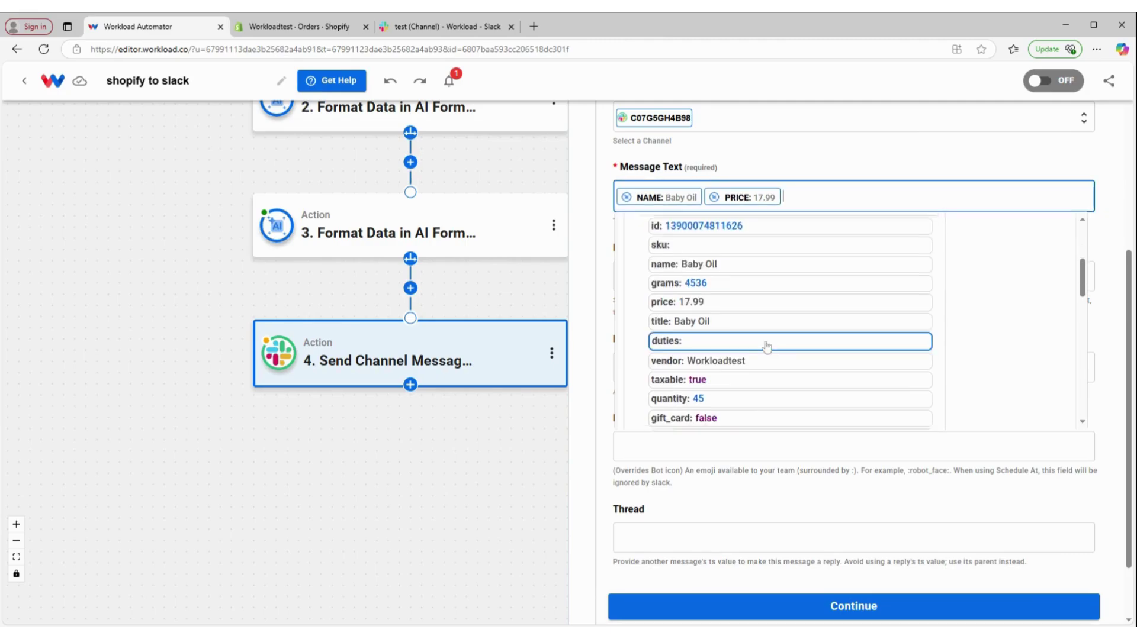
click(696, 284)
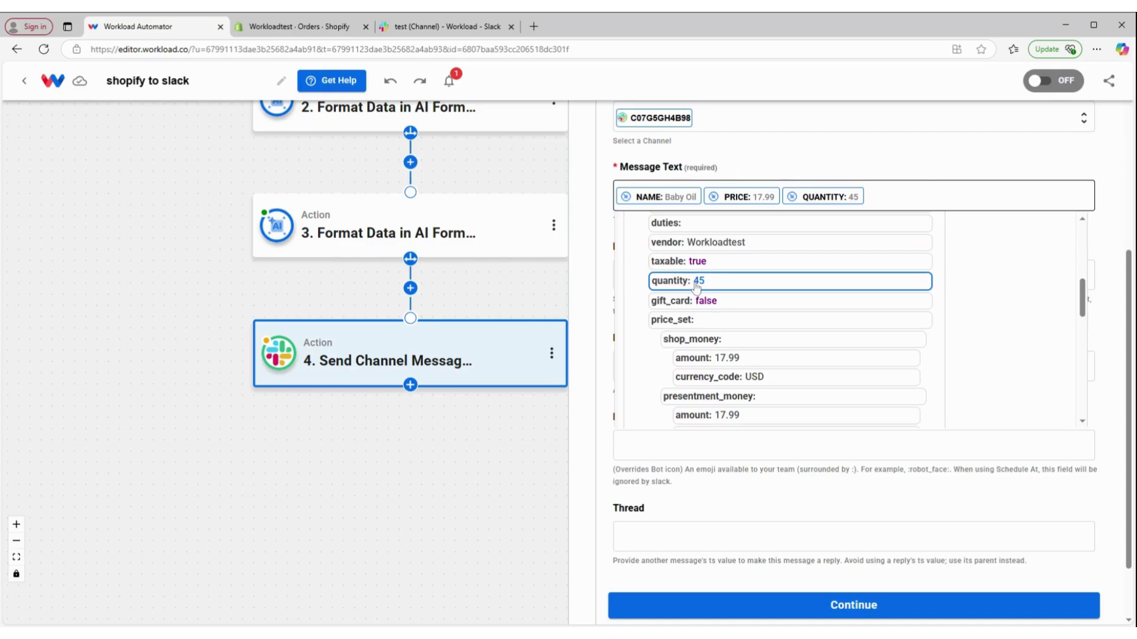
click(911, 165)
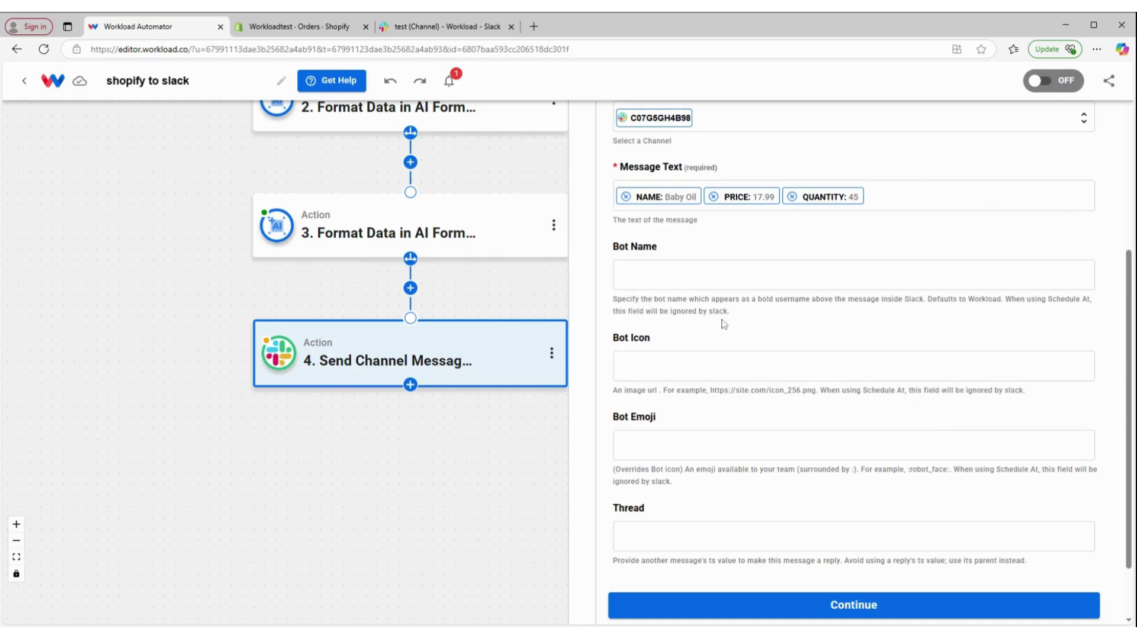
Set the Slack message's bot name to the name field from the second step's AI Formatter output
scroll(724, 324, down, 1)
click(724, 214)
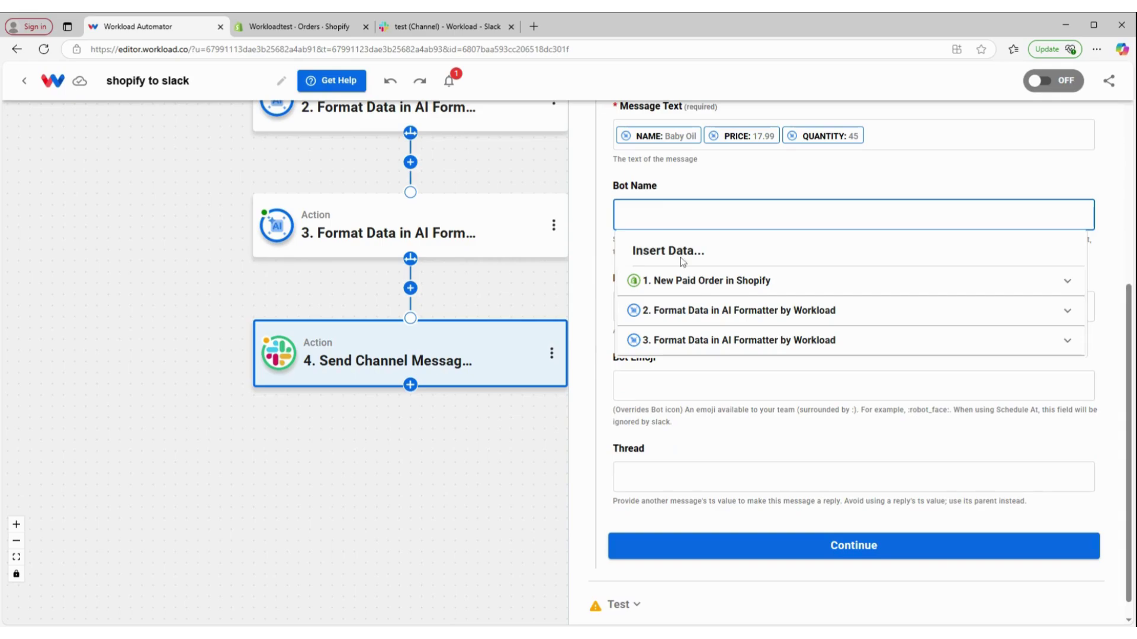
click(680, 315)
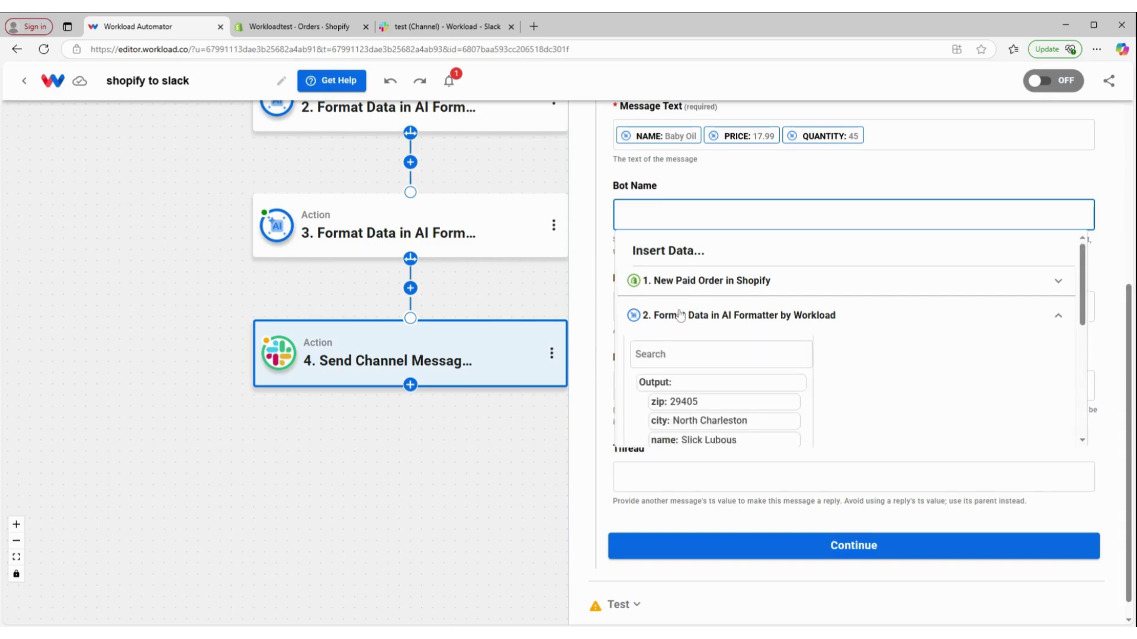
click(721, 441)
click(754, 188)
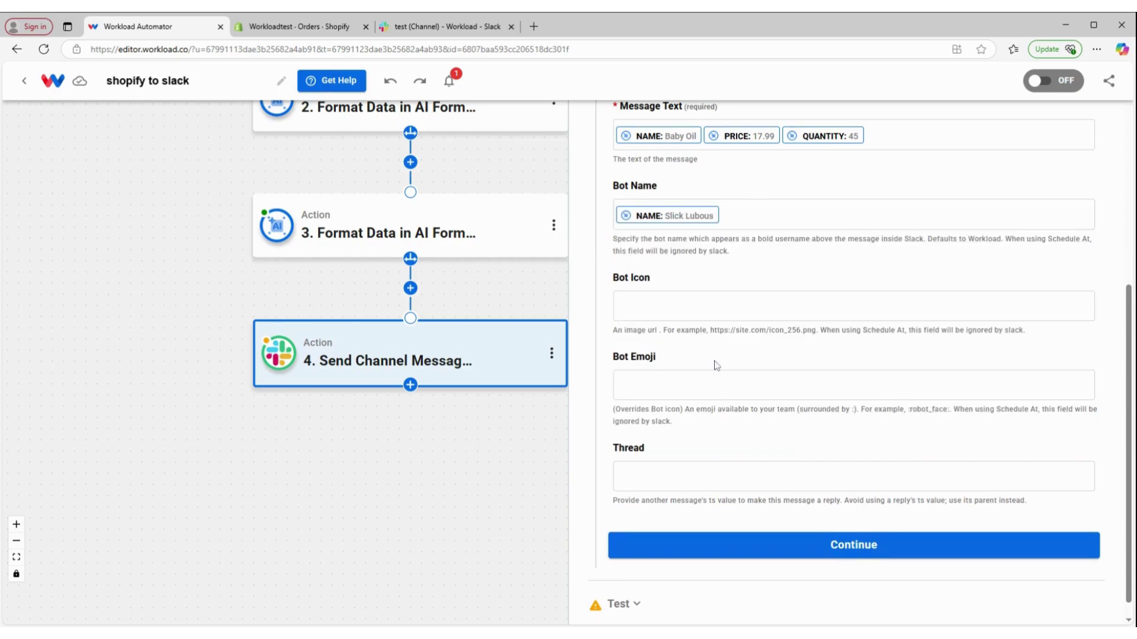
Test the Send Channel Message action, review its response data and accept the result
click(789, 525)
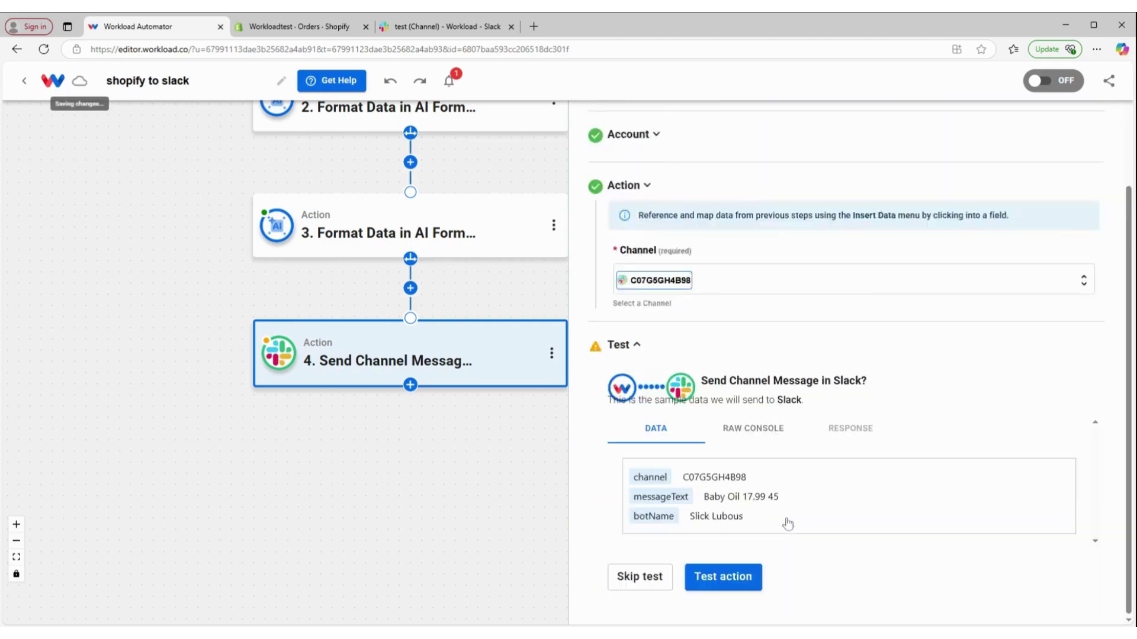
click(735, 577)
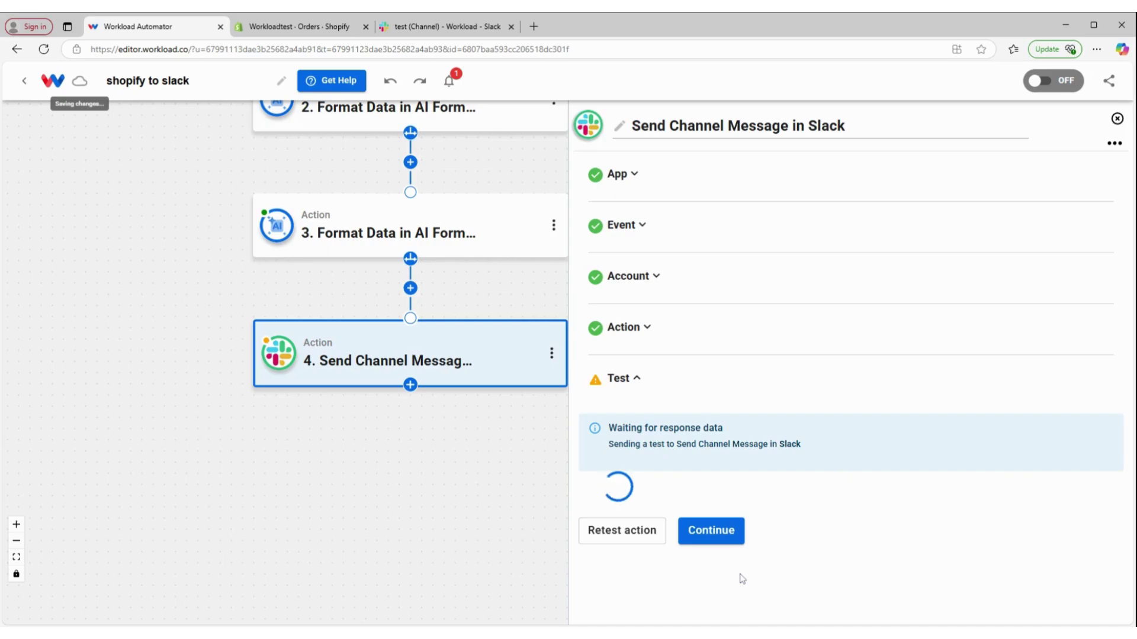
scroll(765, 525, down, 10)
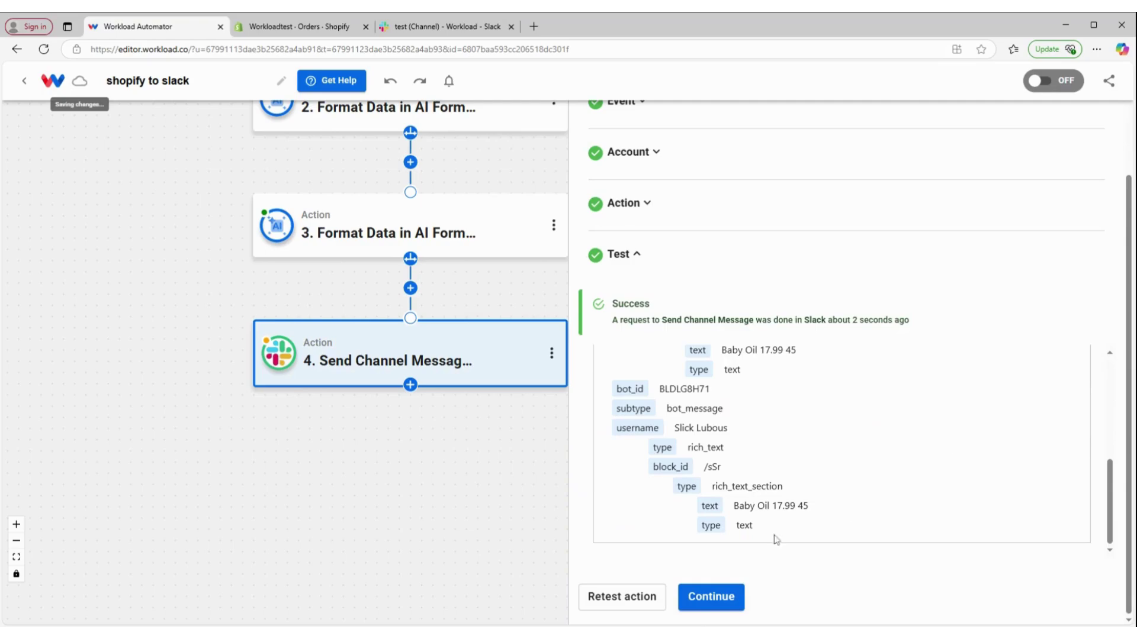
click(732, 599)
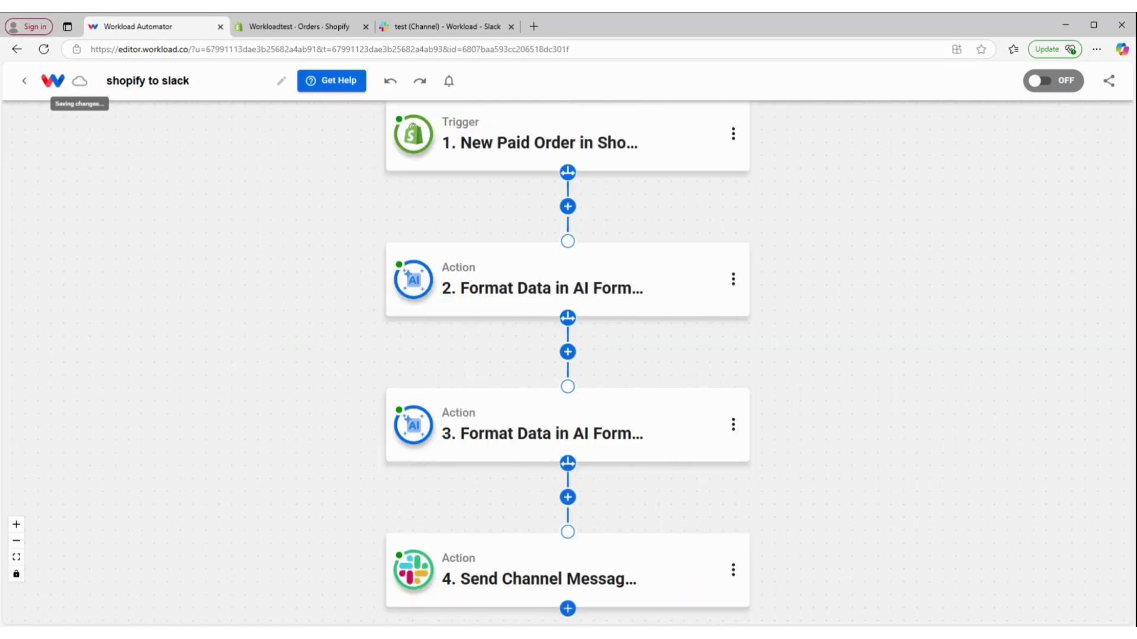
Switch to Slack and check the newest message in the test channel and its sender details
click(459, 31)
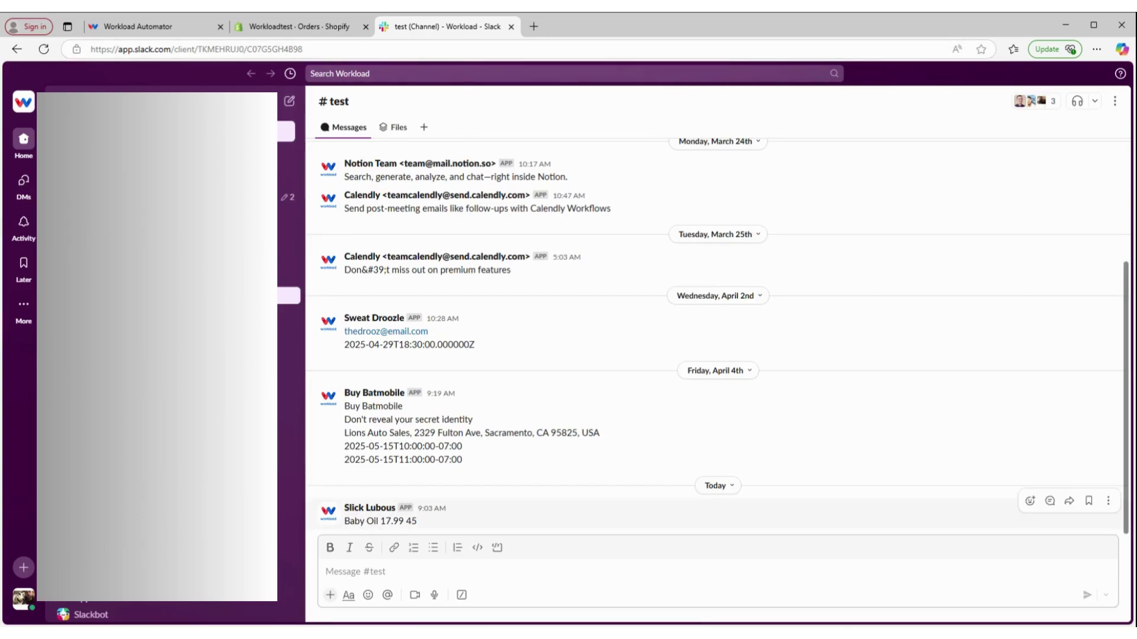
click(383, 510)
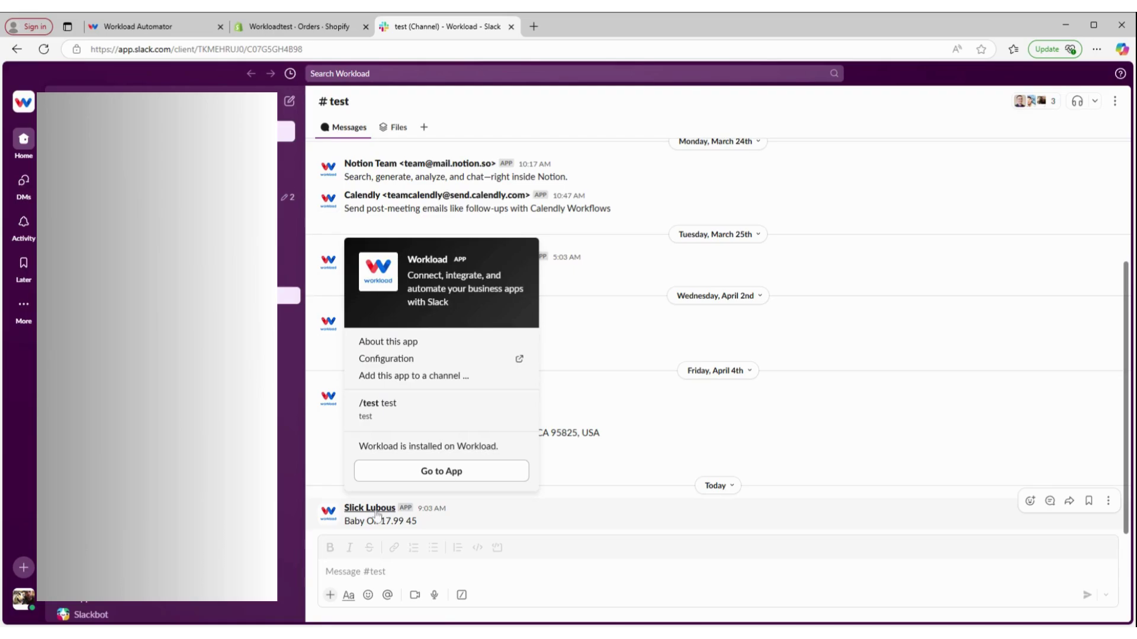
key(Escape)
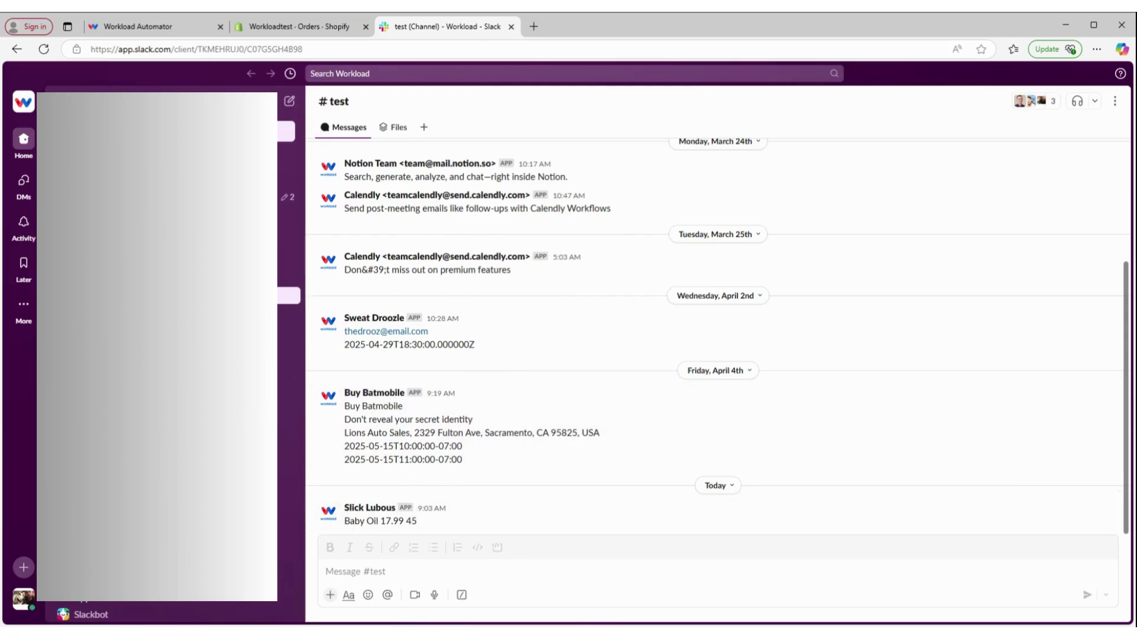
click(368, 510)
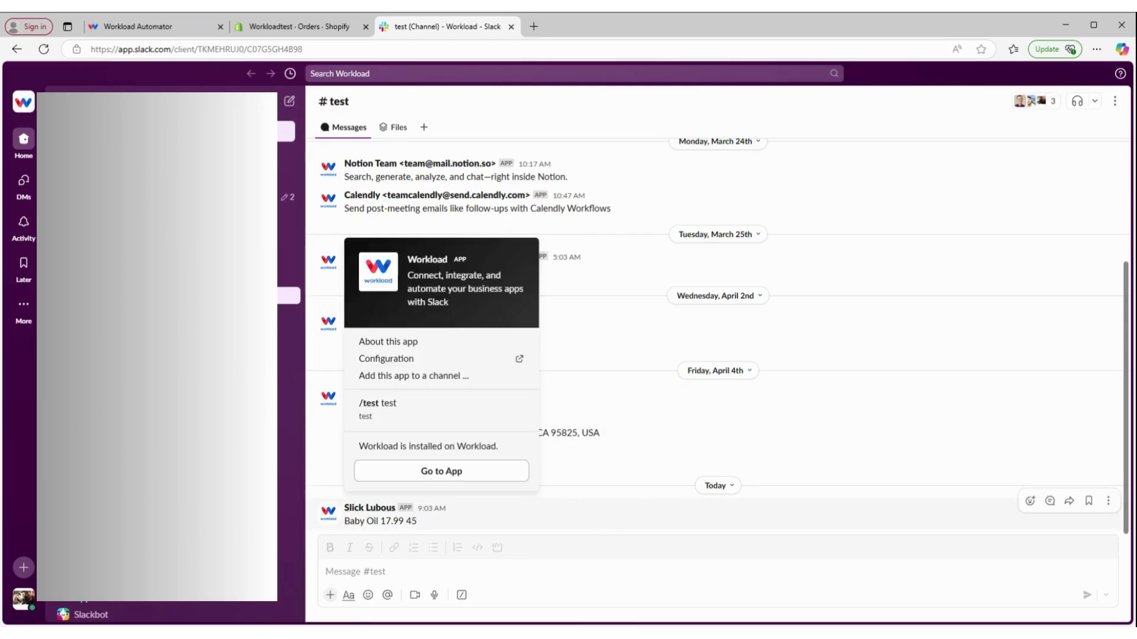
key(Escape)
Return to Workload Automator and turn the shopify to slack workflow on
click(168, 28)
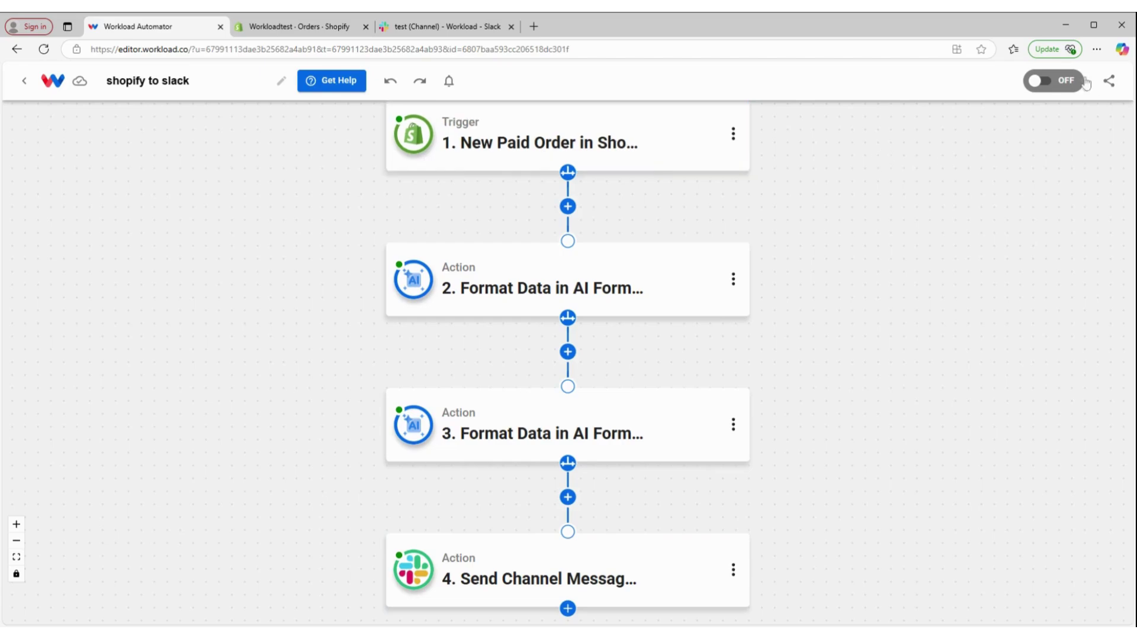
click(1051, 81)
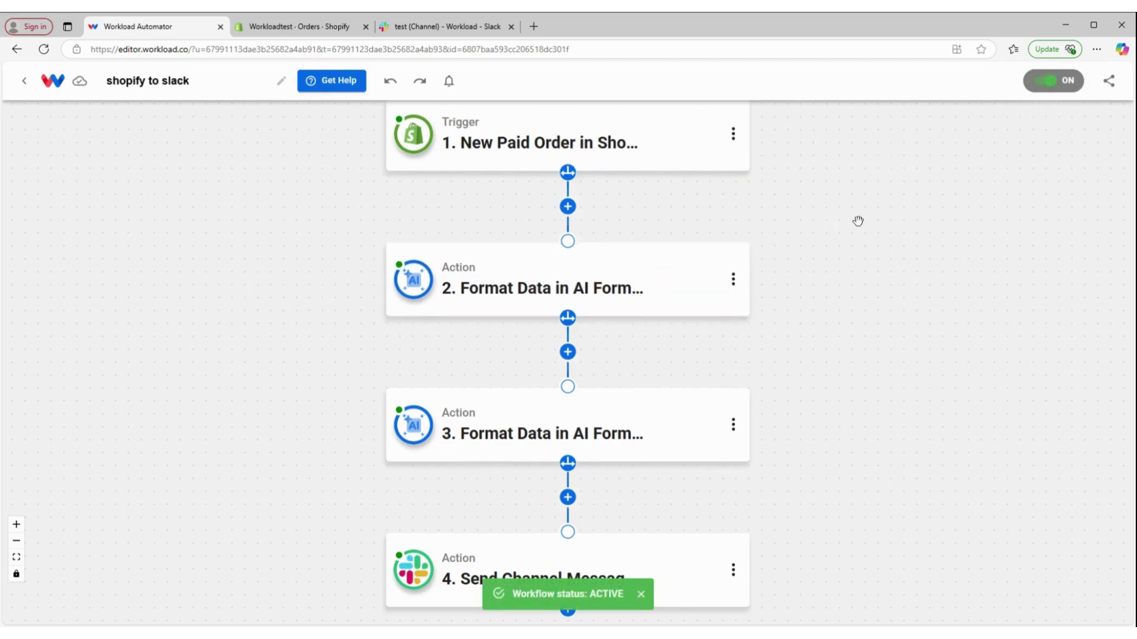